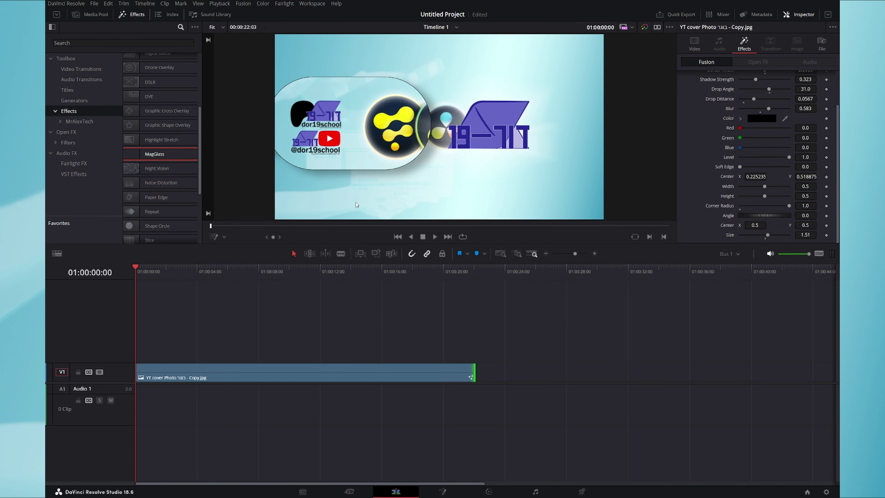
Scrub through the YT cover photo clip on V1 to preview it unaltered, and select it
left_click_drag(177, 272, 136, 279)
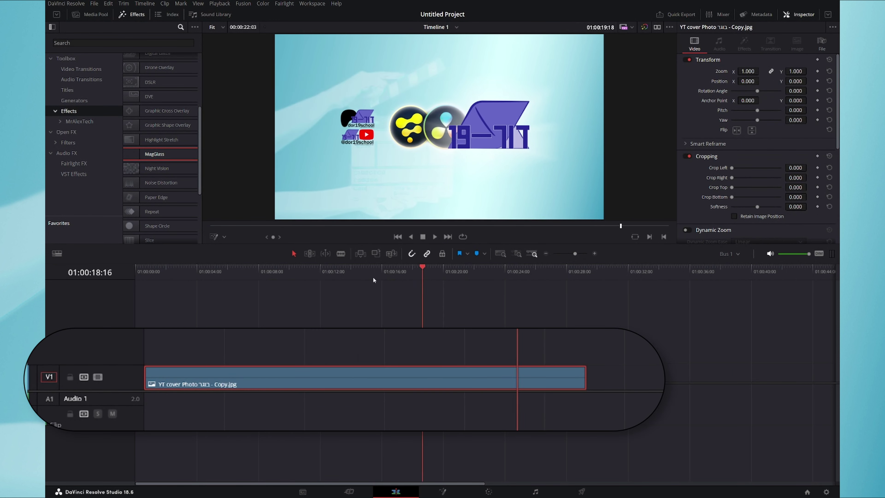
Filter the Effects library for 'fusion' and place a Fusion Composition on V2 above the photo
left_click(121, 43)
type("fusion")
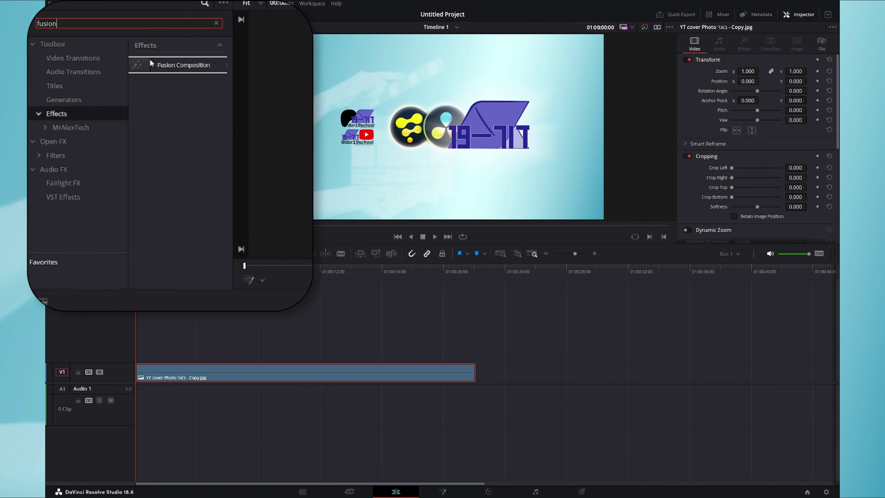
mouse_move(165, 74)
left_mouse_down()
mouse_move(164, 168)
mouse_move(190, 363)
left_mouse_up()
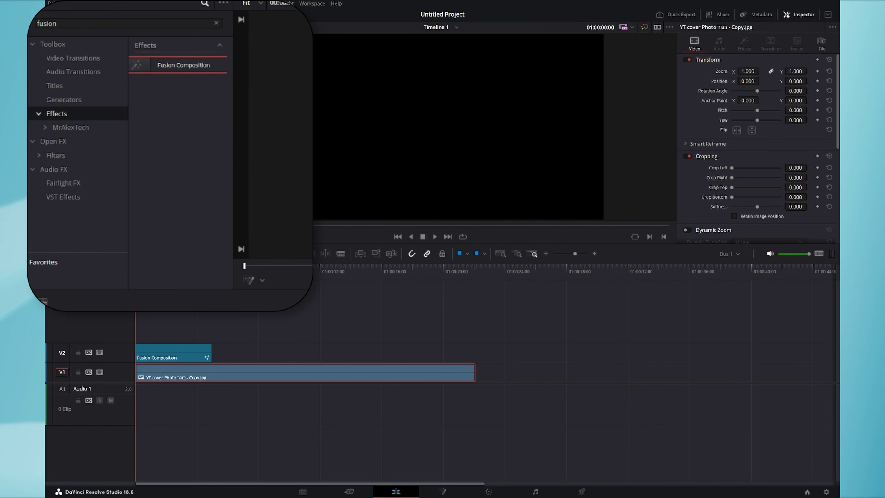
Open the composition in Fusion and add a MediaIn1 node lined up with MediaOut1
left_click(443, 491)
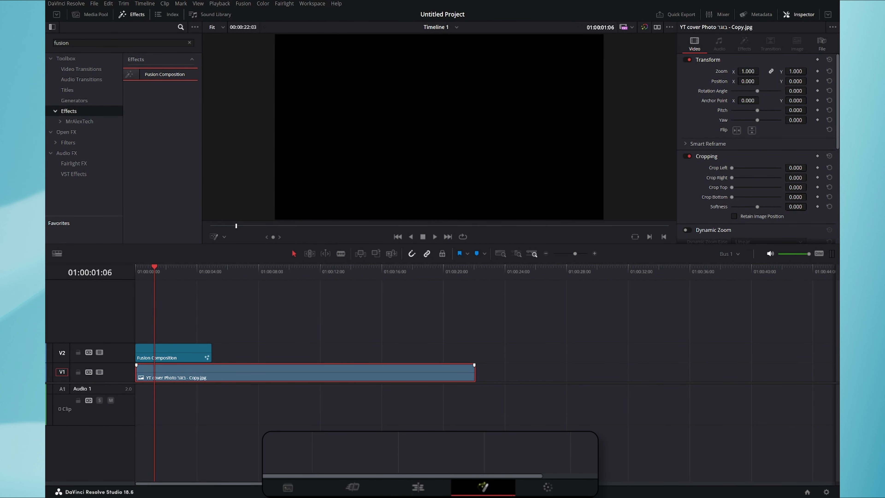
key("shift+space")
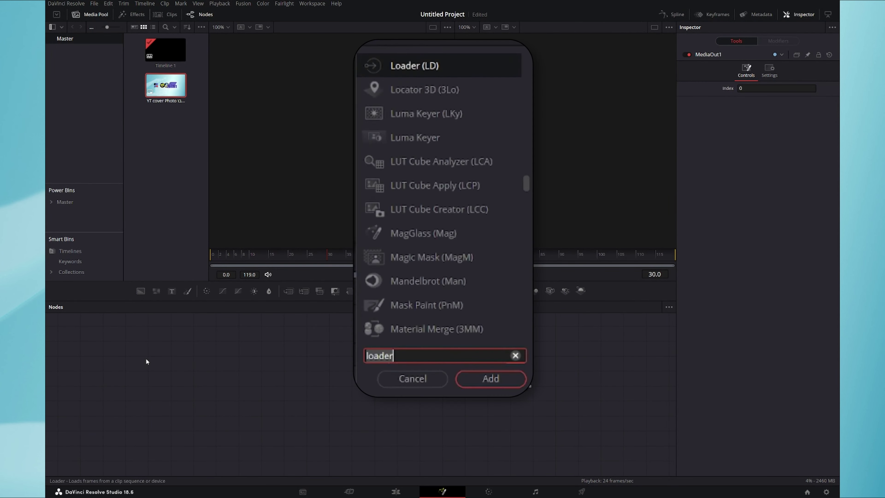
type("media")
key("Return")
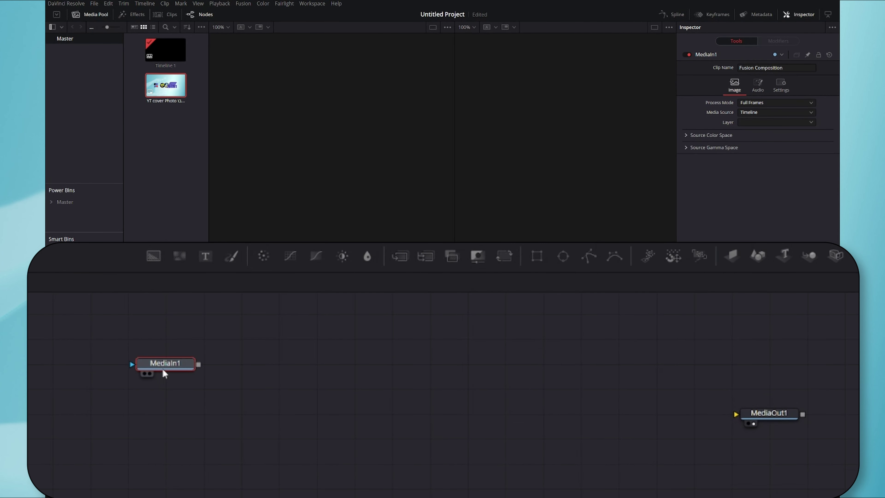
left_click_drag(164, 373, 164, 423)
Add a Transform1 tool and connect MediaIn1's output into it
mouse_move(504, 257)
left_mouse_down()
mouse_move(301, 404)
mouse_move(310, 414)
left_mouse_up()
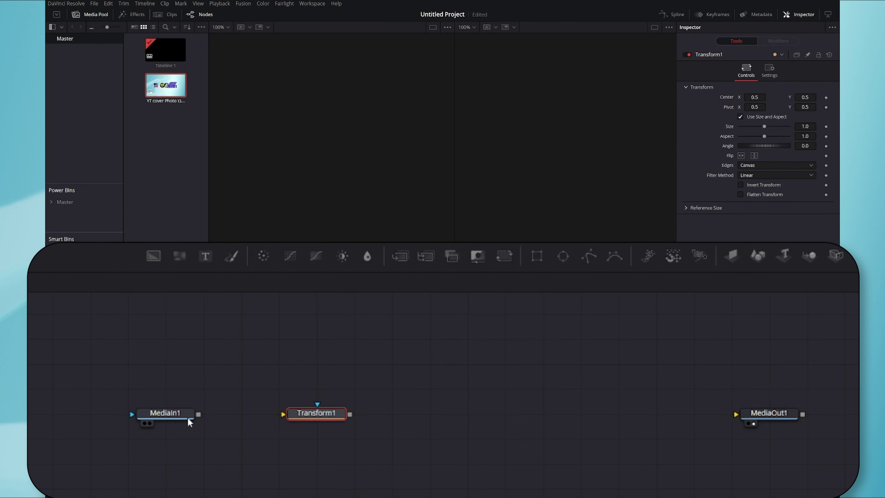
left_click_drag(199, 414, 759, 413)
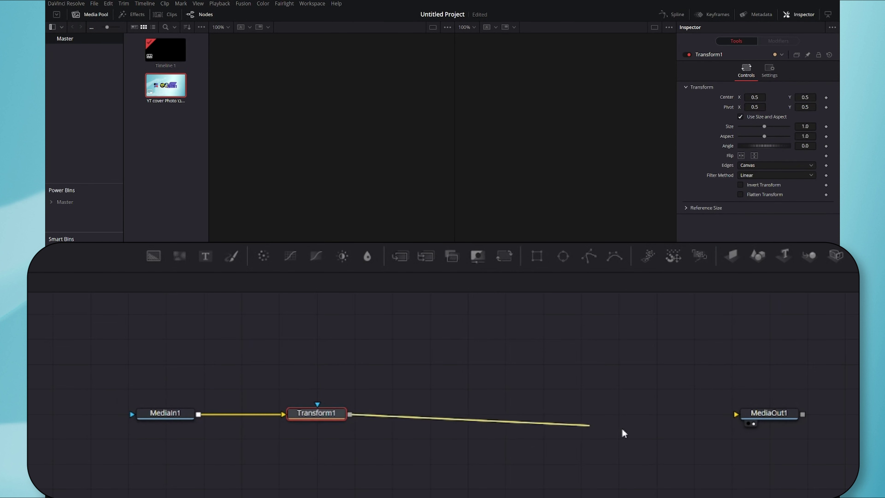
left_click(165, 413)
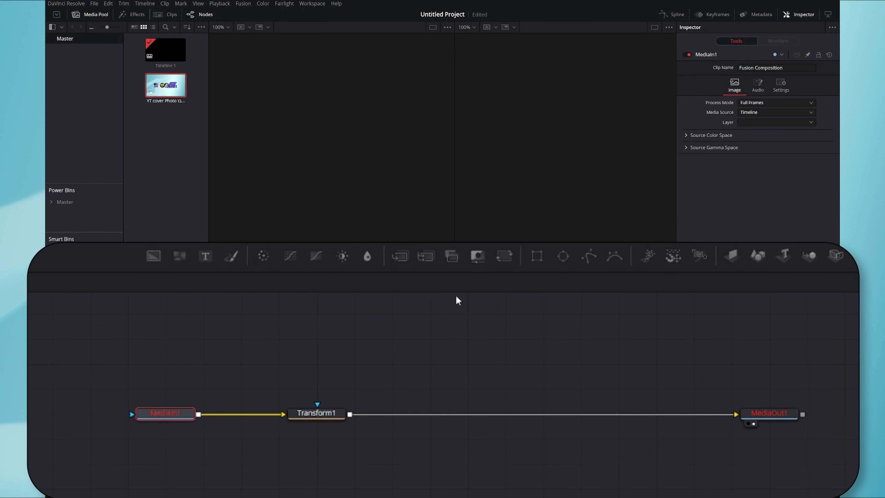
left_click(763, 185)
Set MediaIn1's source to Background, scale Transform1 to 1.32, and add a Rectangle1 node
left_click(763, 217)
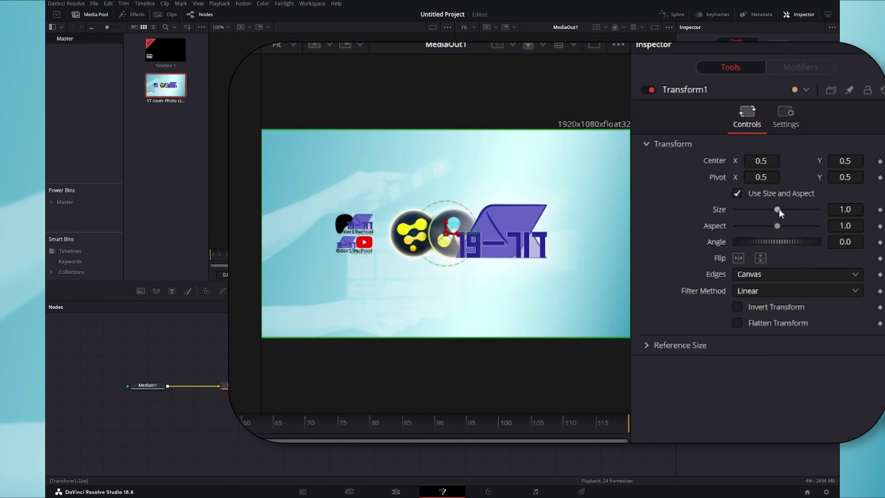
left_click_drag(777, 210, 780, 209)
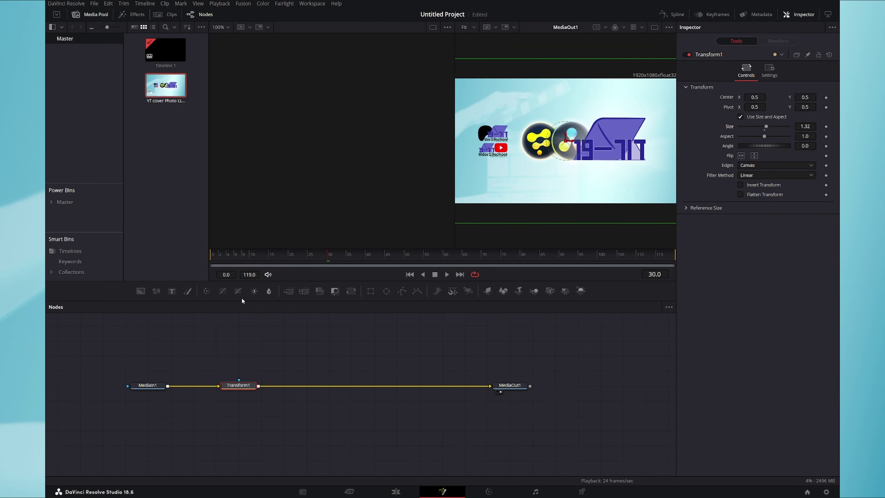
left_click_drag(369, 292, 238, 345)
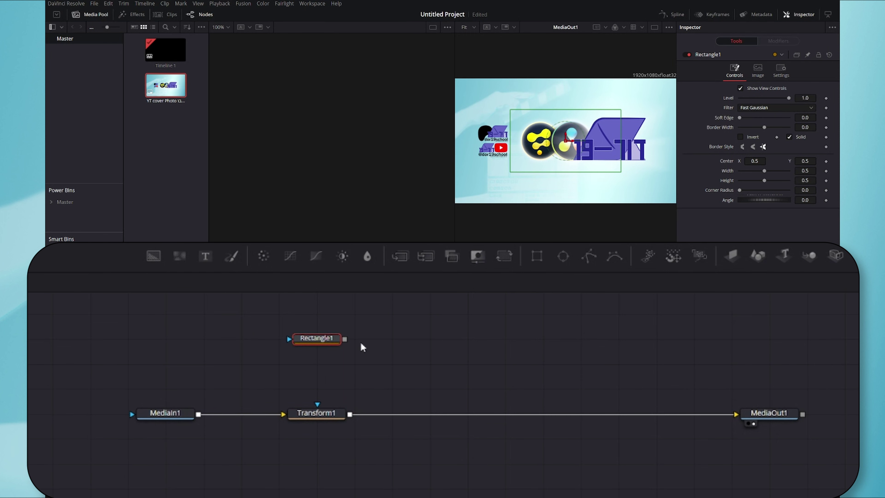
Connect Rectangle1 as Transform1's mask, then copy it and paste it as Instance_Rectangle1
left_click_drag(345, 339, 317, 404)
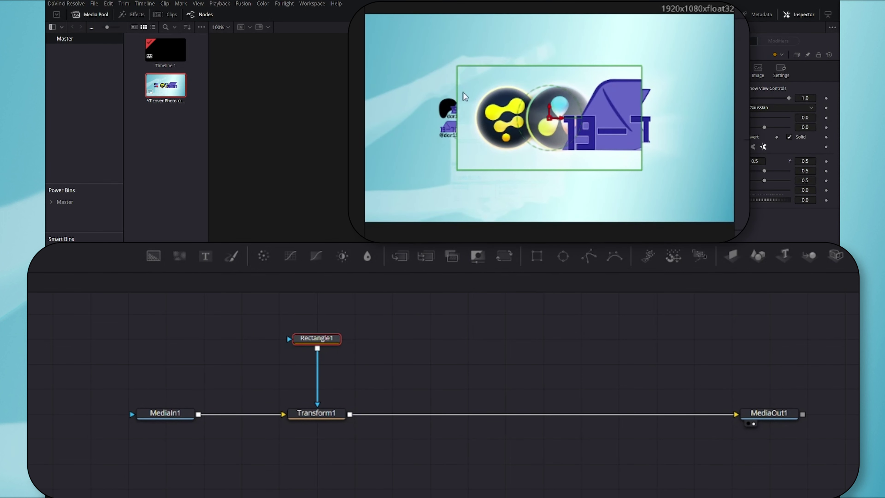
right_click(231, 340)
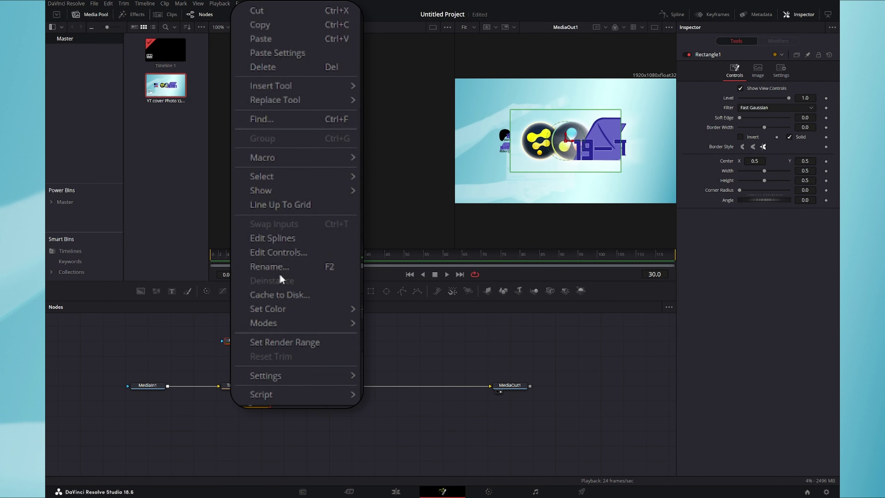
left_click(280, 24)
right_click(302, 355)
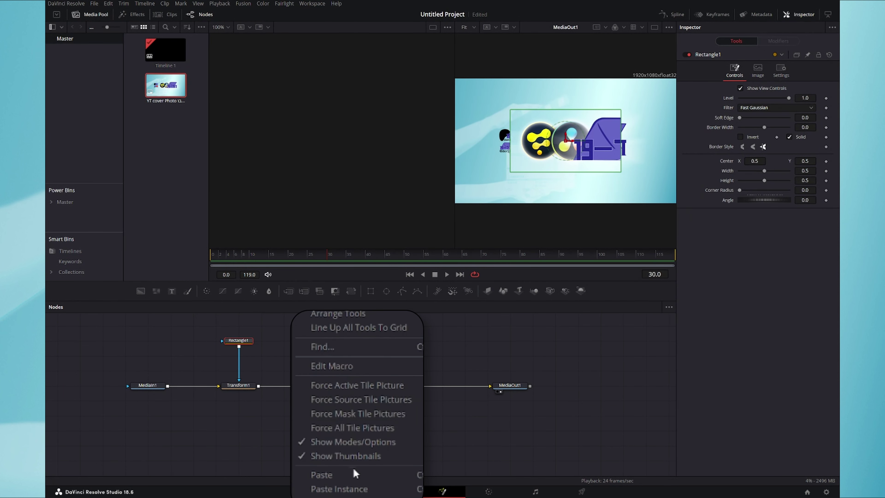
left_click(397, 492)
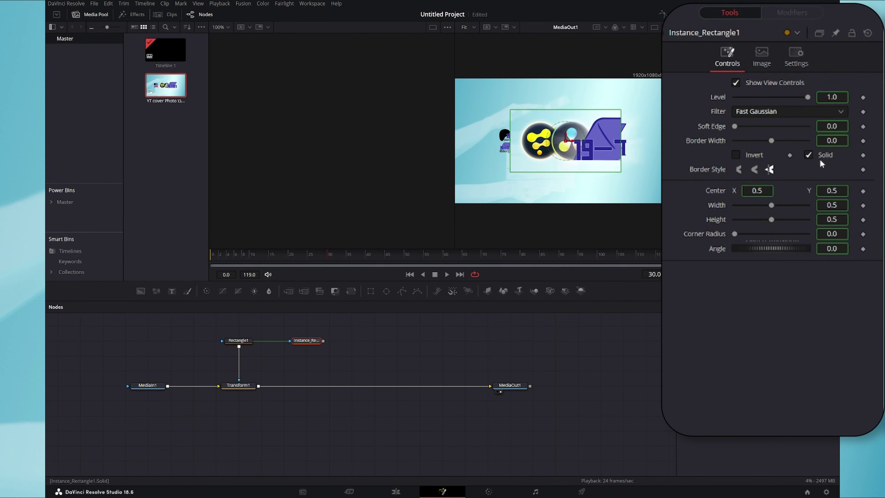
Deinstance Solid and Border Width, untick Solid for an outline, view the instance, and add Background1
right_click(799, 137)
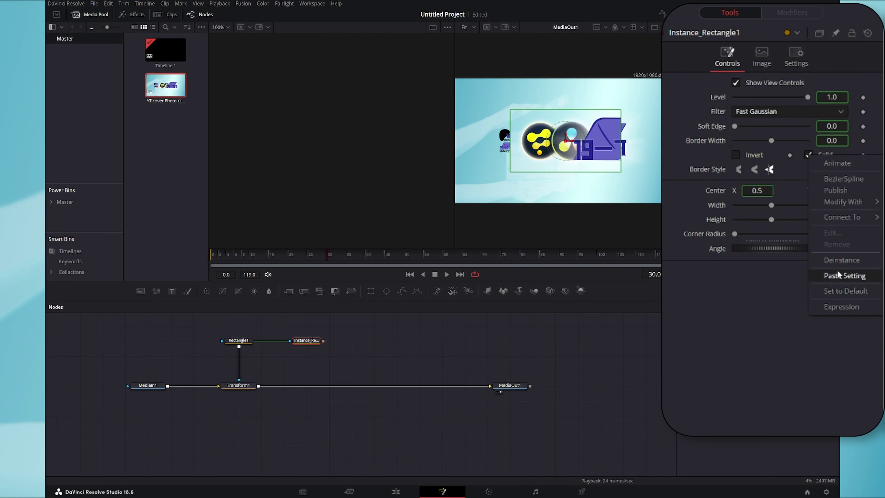
left_click(839, 260)
left_click(808, 154)
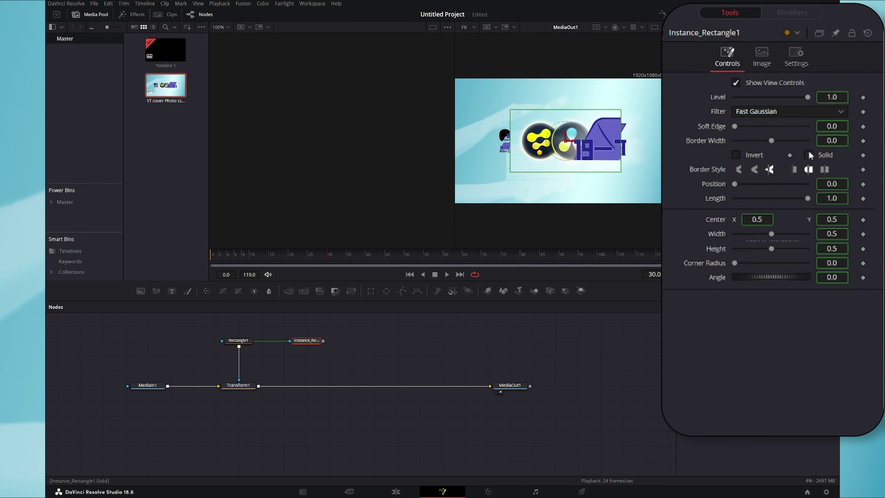
right_click(700, 141)
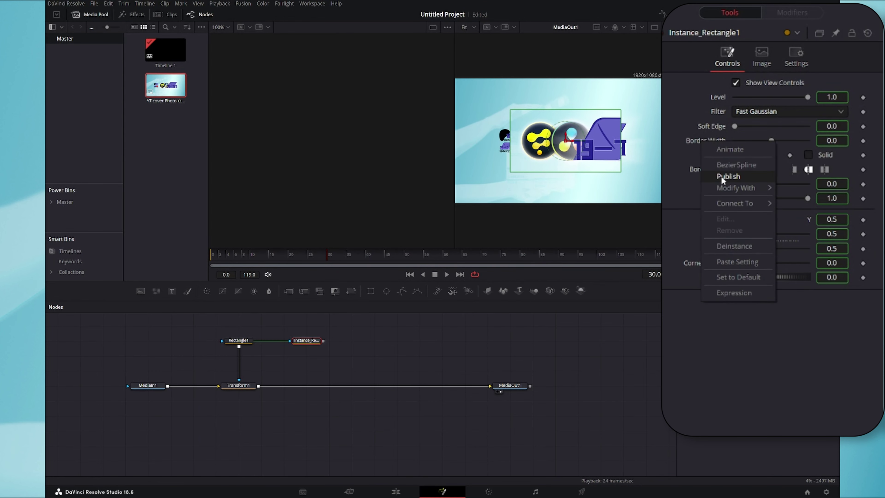
left_click(733, 246)
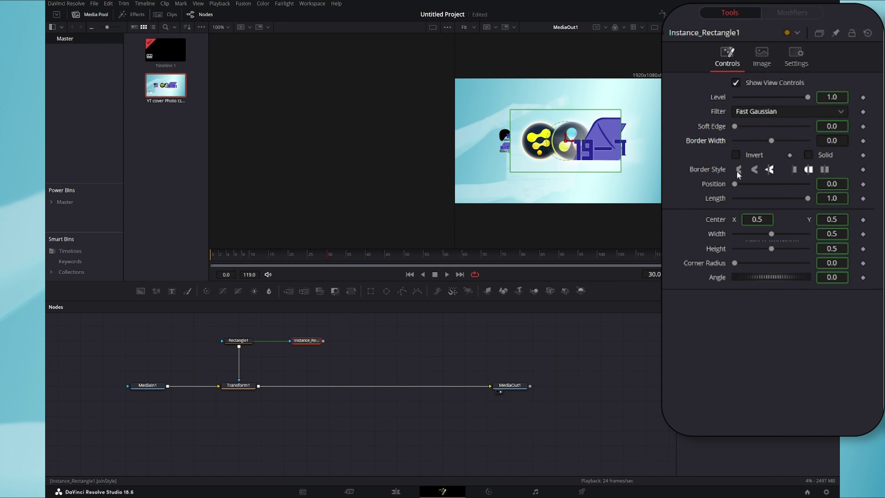
key("1")
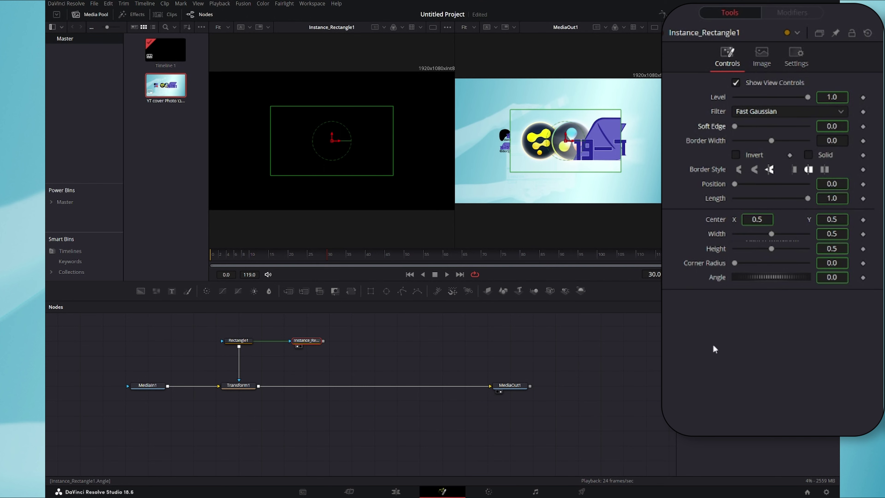
mouse_move(140, 291)
left_mouse_down()
mouse_move(313, 365)
mouse_move(320, 394)
left_mouse_up()
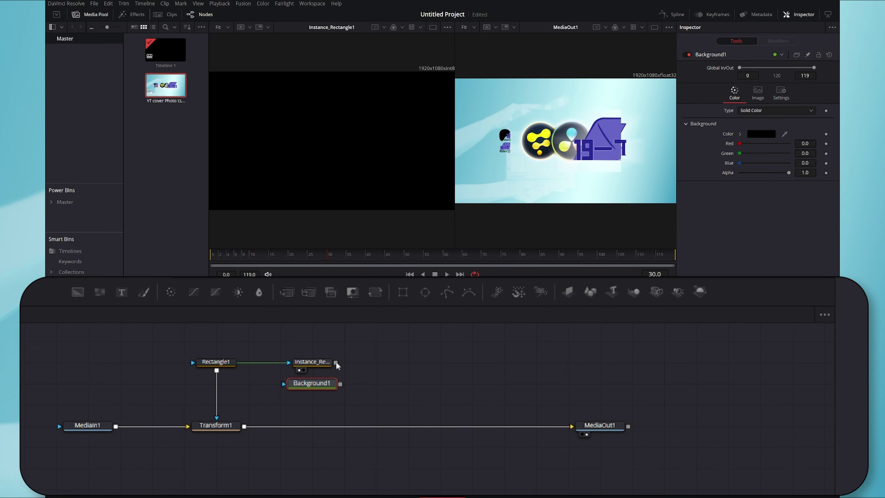
Mask Background1 with Instance_Rectangle1, thicken its border, and reshape Rectangle1 to 0.449 × 0.567, radius 0.803
mouse_move(336, 361)
left_mouse_down()
mouse_move(293, 383)
mouse_move(217, 371)
mouse_move(241, 430)
left_mouse_up()
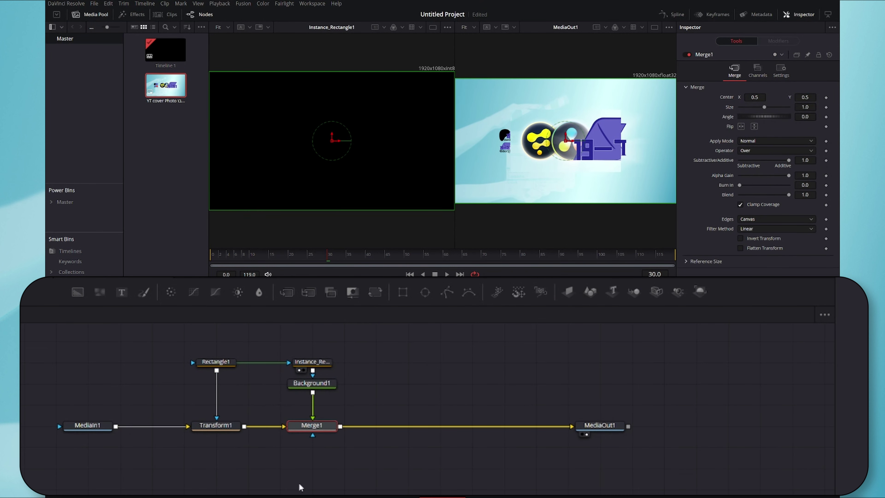
left_click(306, 340)
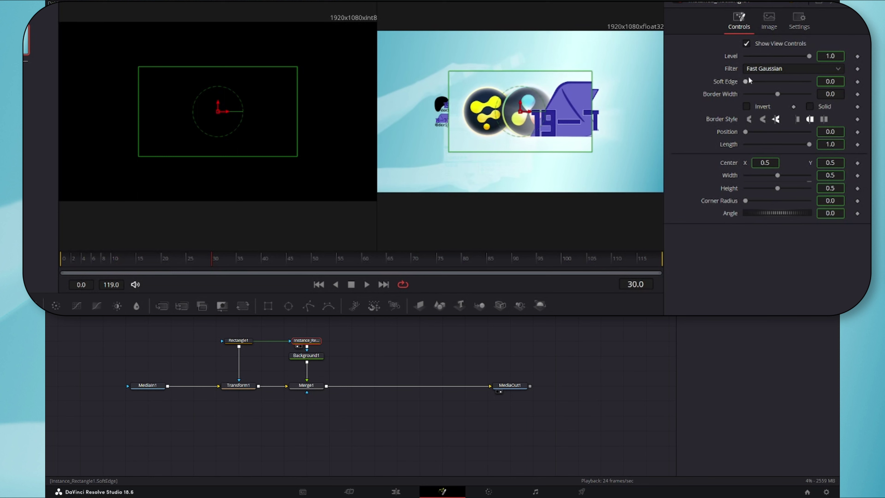
mouse_move(777, 94)
left_mouse_down()
mouse_move(792, 99)
mouse_move(779, 100)
left_mouse_up()
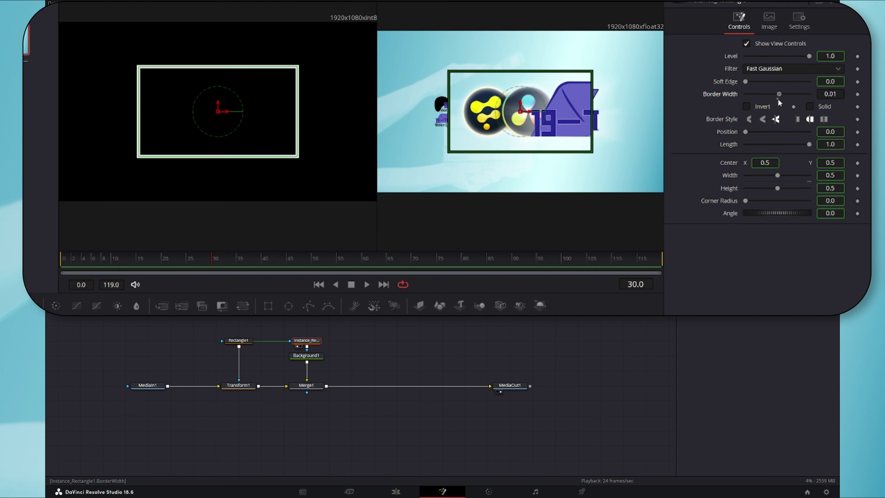
left_click(235, 342)
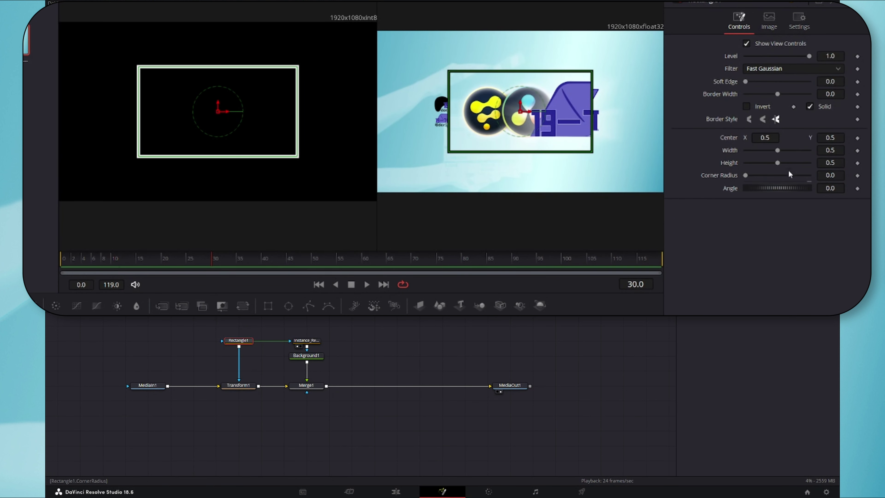
left_click_drag(776, 151, 799, 177)
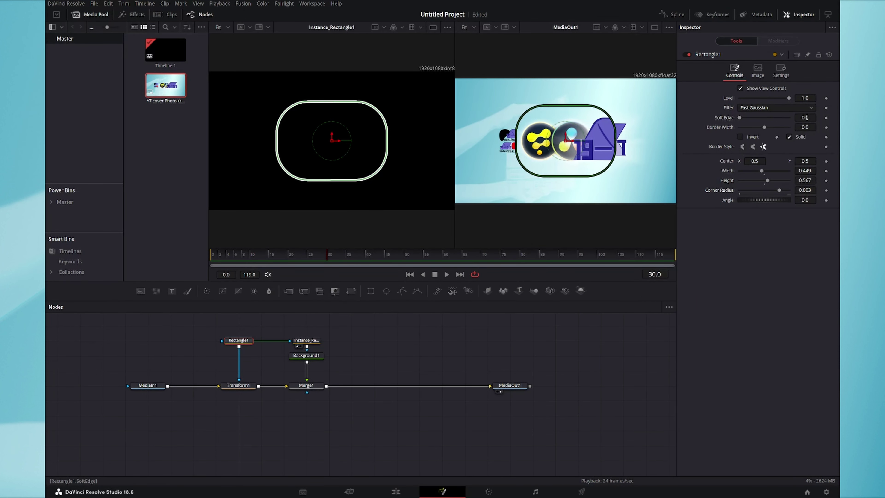
Box-select every lens node except MediaOut1, keeping Merge1 as the active node
left_click(305, 339)
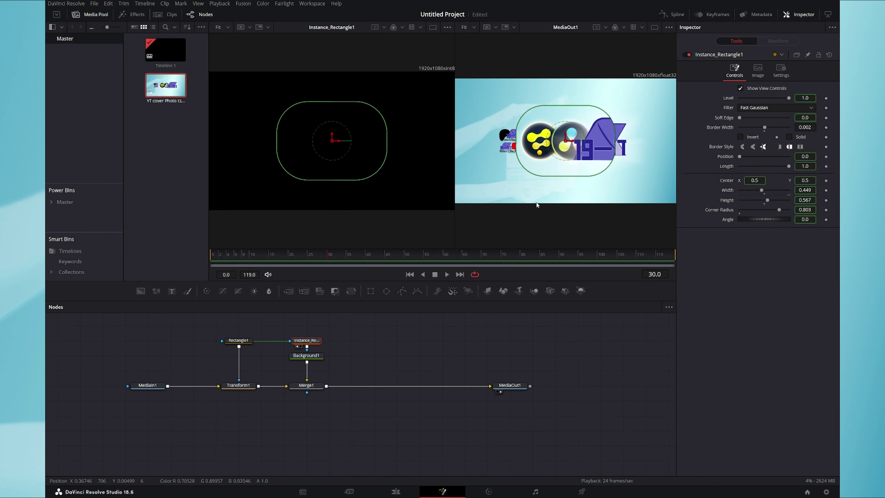
left_click_drag(343, 332, 127, 427)
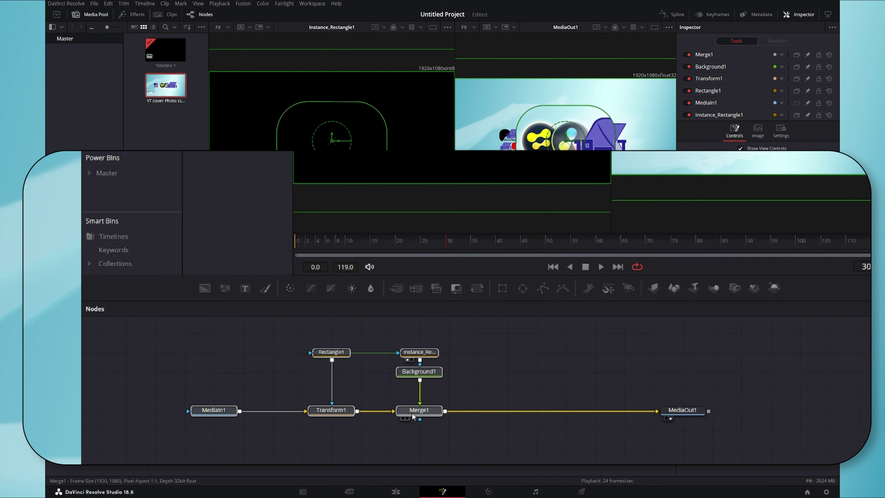
left_click(412, 416)
Create a macro from the selected nodes with Macro > Create Macro, opening MacroTool1's editor
right_click(412, 416)
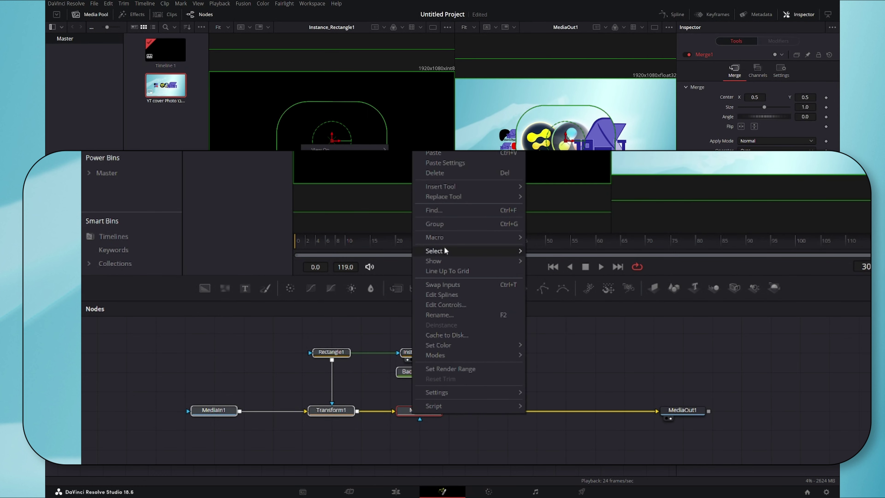
mouse_move(445, 240)
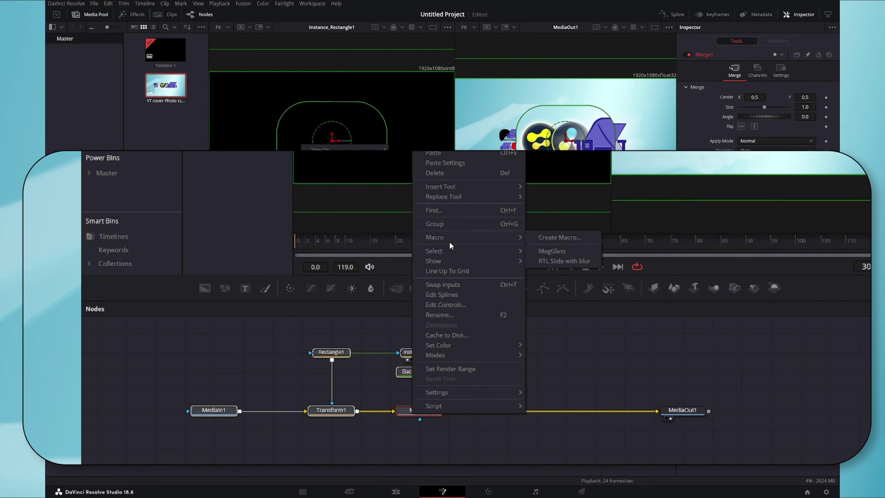
left_click(564, 237)
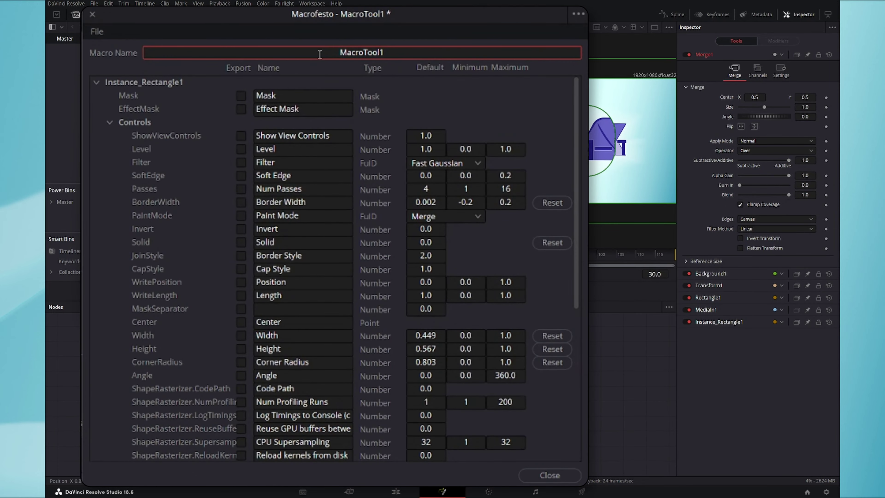
left_click_drag(262, 14, 263, 17)
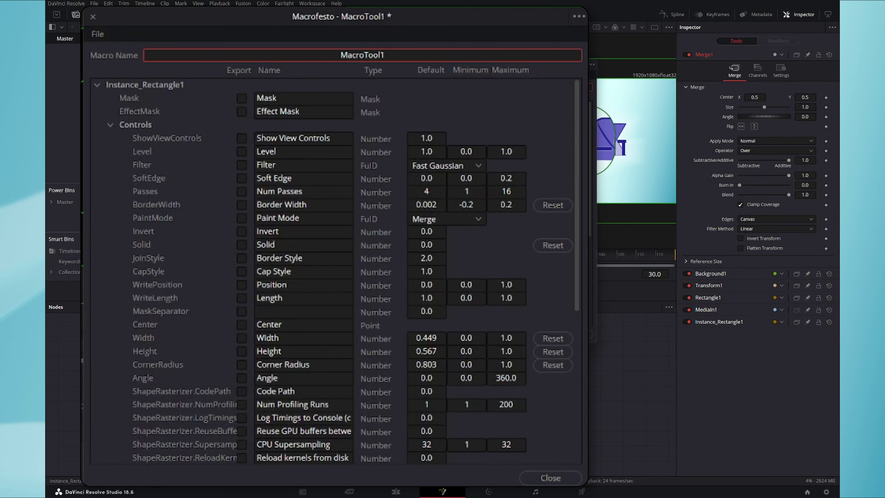
Tick Export for Instance_Rectangle1's Border Width in the macro
left_click(241, 205)
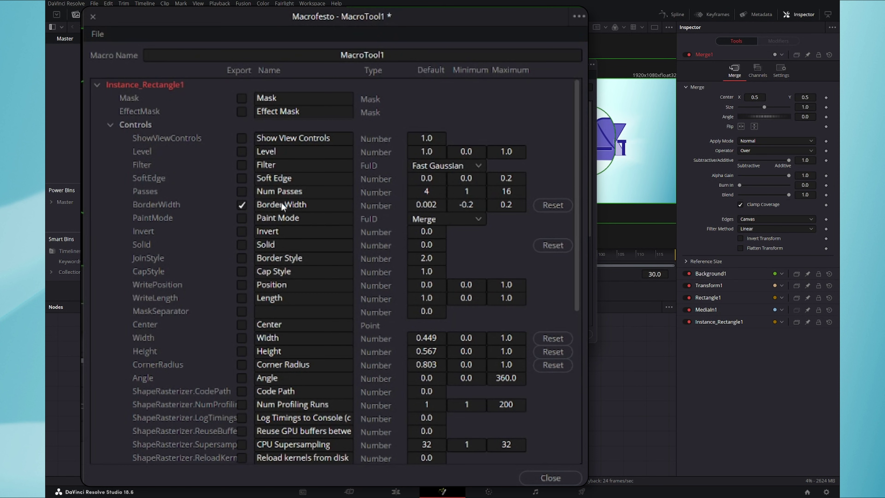
scroll(173, 258, "down", 1)
scroll(173, 258, "down", 3)
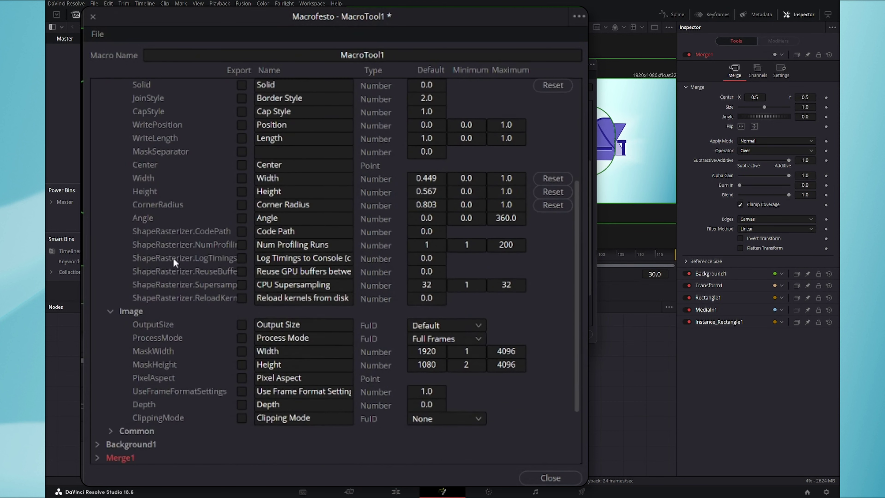
scroll(173, 256, "down", 1)
scroll(174, 257, "down", 1)
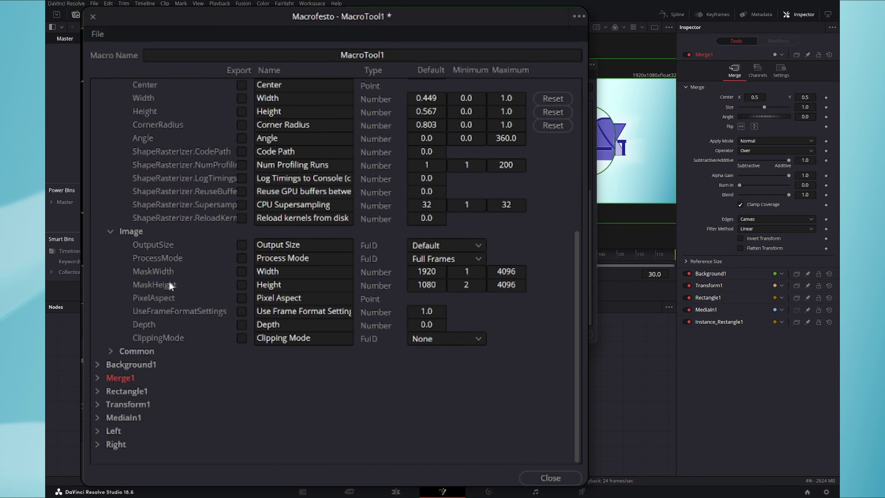
Expand Background1 and export its Color rows from Type through Gradient, including the corner colour channels
left_click(97, 365)
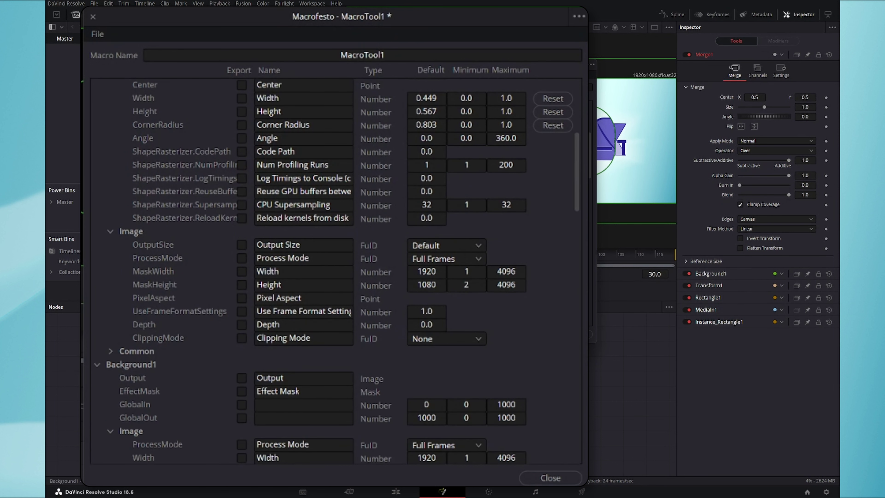
left_click(152, 102)
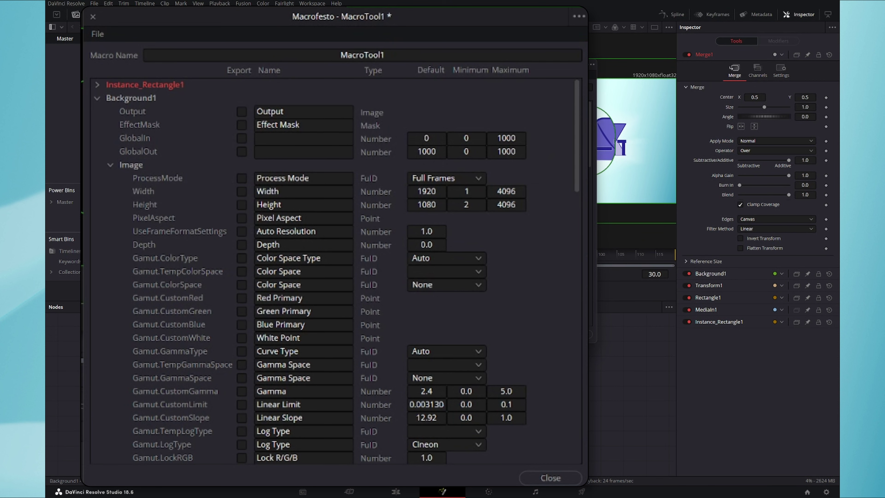
scroll(141, 115, "down", 15)
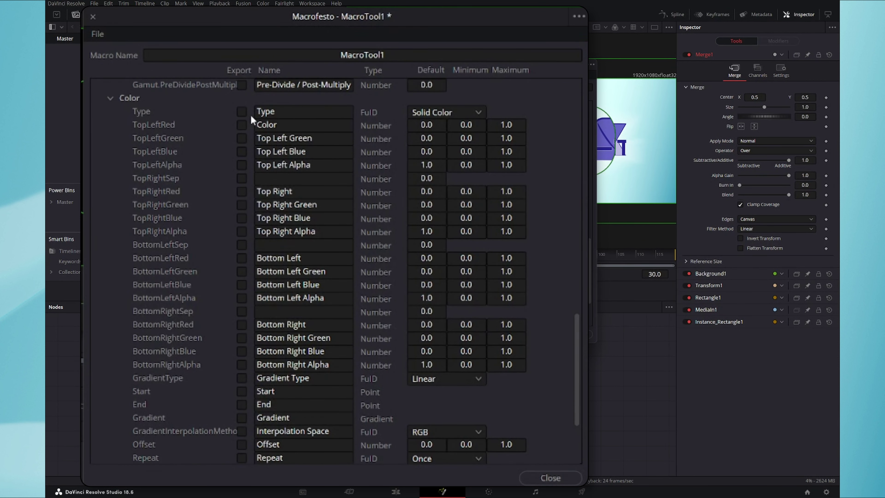
left_click(242, 113)
left_click(244, 205)
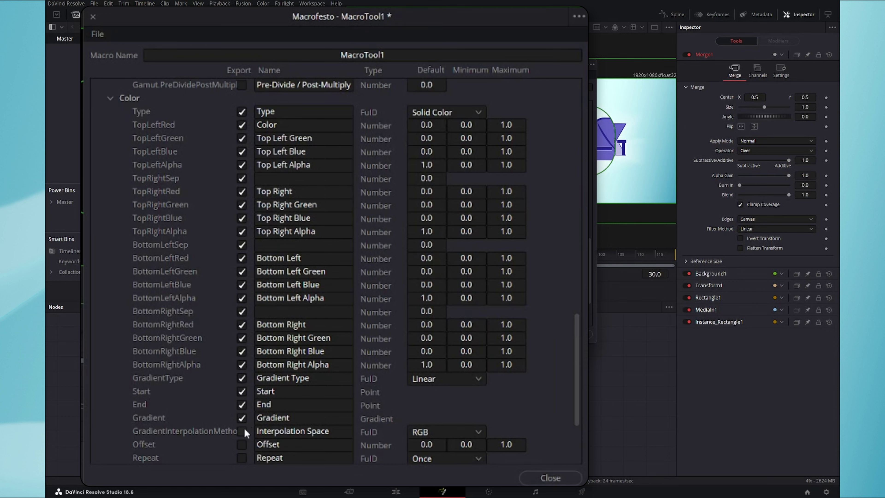
Export Background1's Offset, Repeat and Sub-Pixel settings
left_click(244, 445)
left_click(244, 458)
scroll(246, 458, "down", 3)
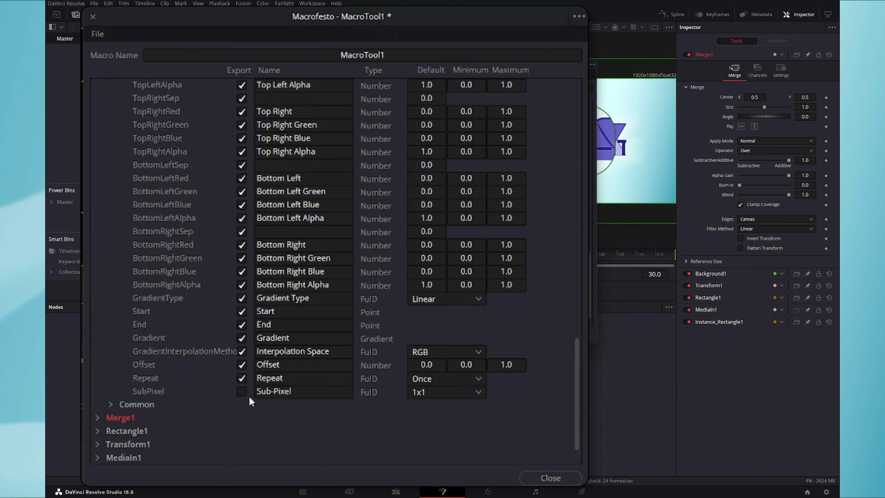
left_click(242, 393)
scroll(162, 176, "up", 10)
scroll(117, 215, "up", 2)
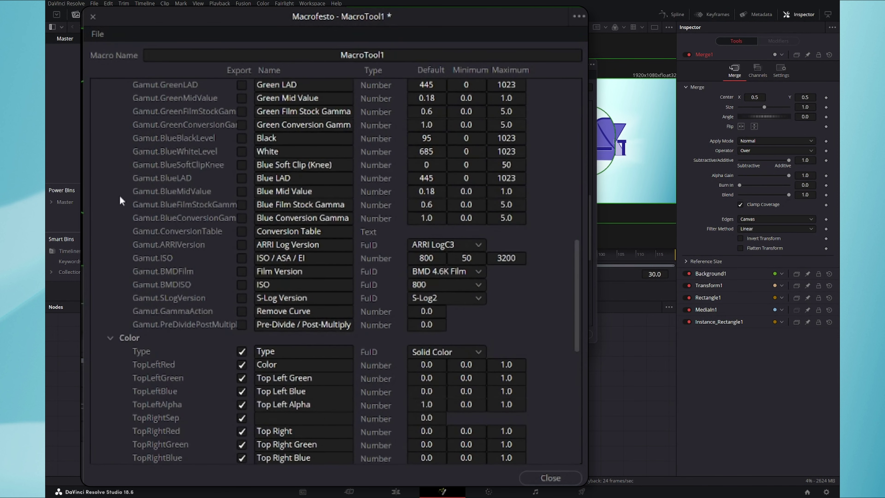
scroll(121, 190, "up", 5)
scroll(126, 186, "up", 7)
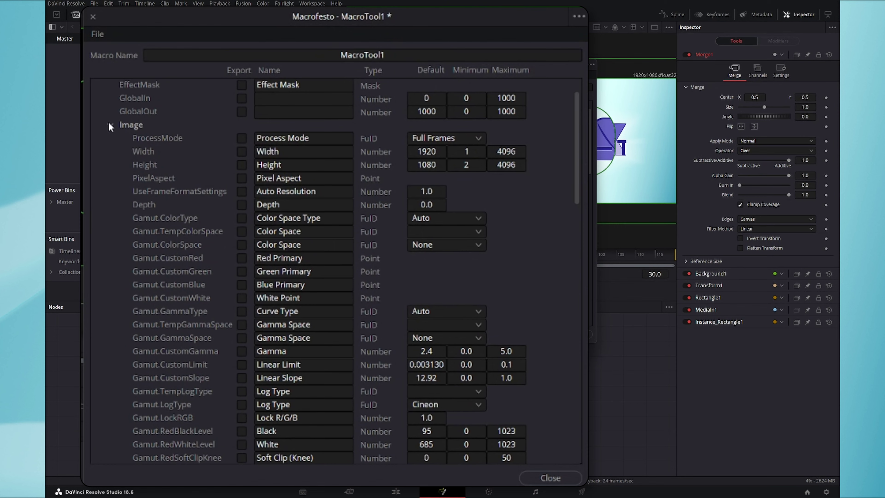
scroll(109, 123, "up", 2)
Export Rectangle1's Width, Height, Corner Radius and Angle, collapsing its parameter group afterwards
left_click(97, 98)
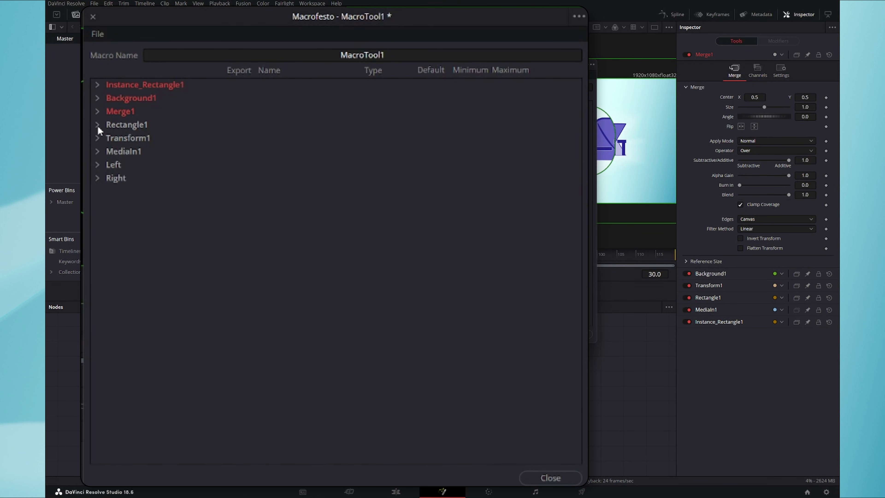
left_click(98, 125)
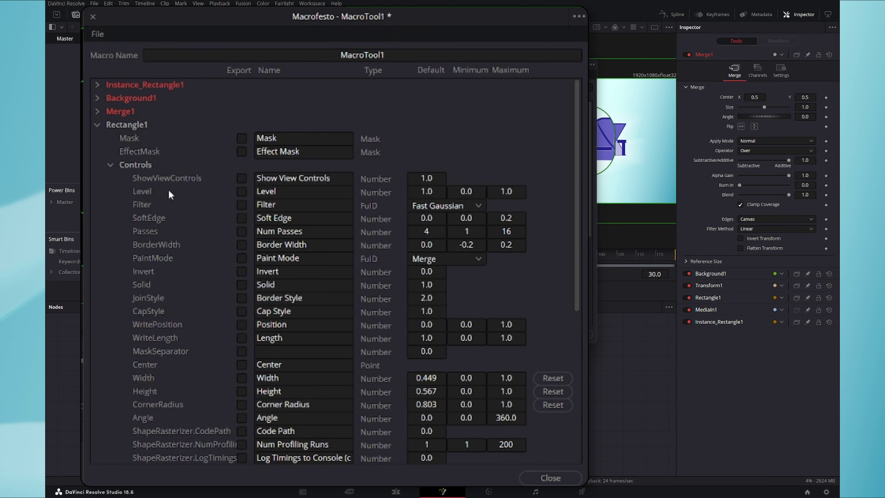
scroll(164, 192, "down", 2)
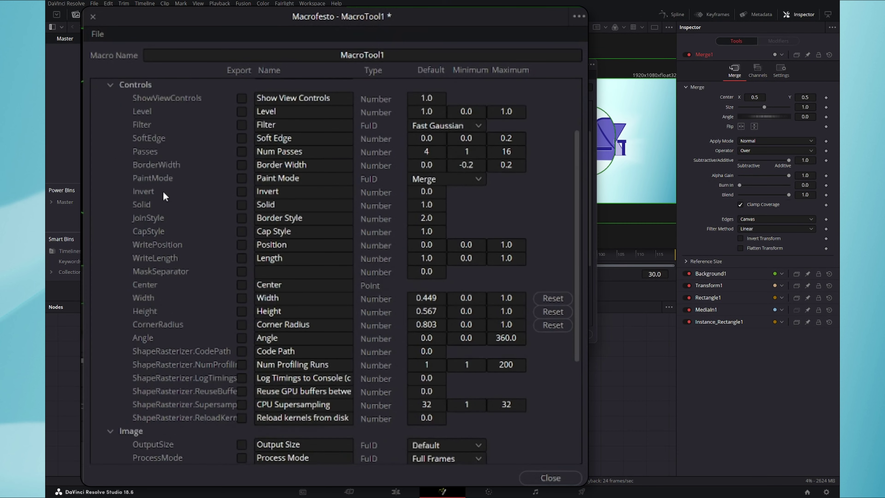
scroll(167, 206, "down", 4)
scroll(167, 220, "up", 3)
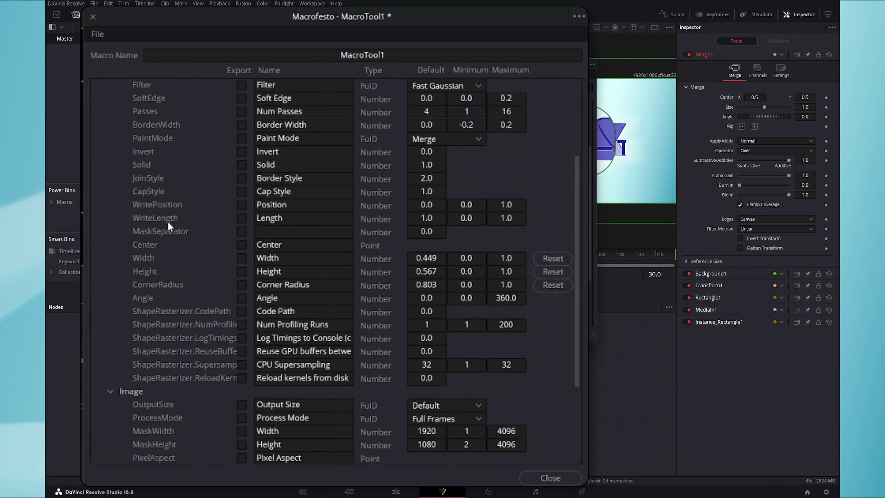
scroll(167, 220, "up", 1)
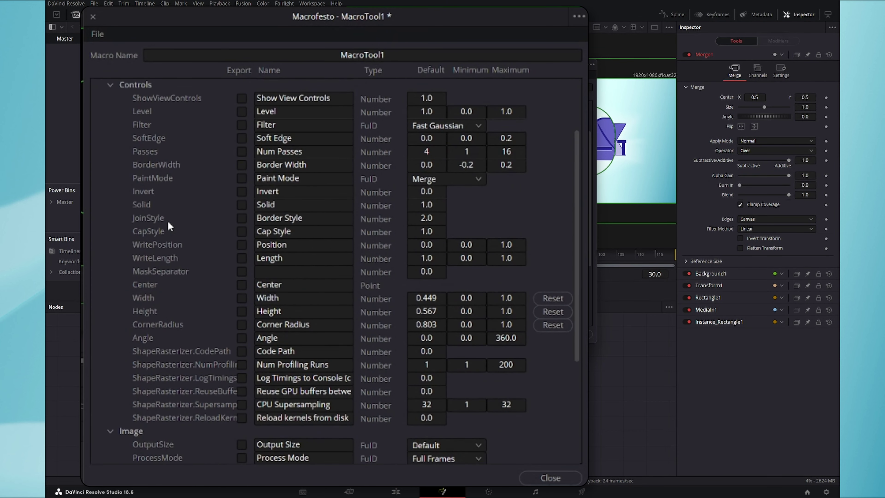
left_click(241, 298)
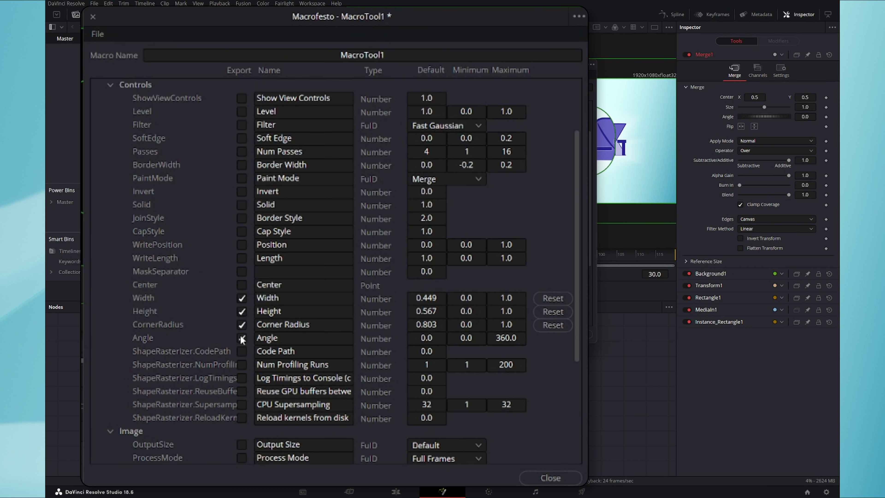
scroll(219, 234, "down", 5)
scroll(219, 234, "up", 4)
scroll(219, 234, "up", 3)
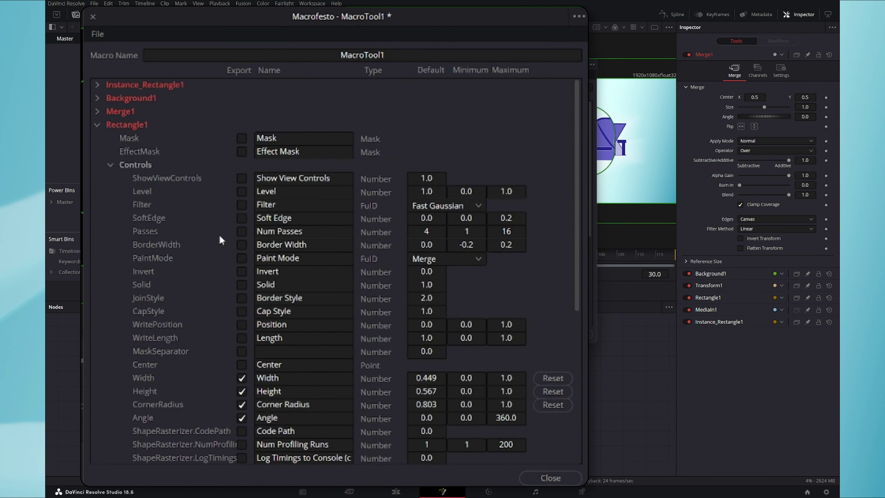
left_click(97, 124)
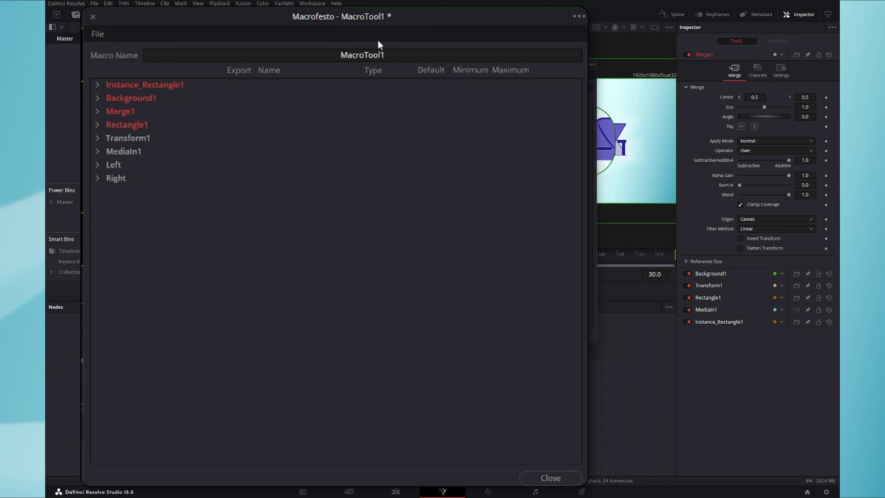
Rename the macro to MagGlass and save it as MagGlass.setting on the Desktop
double_click(365, 59)
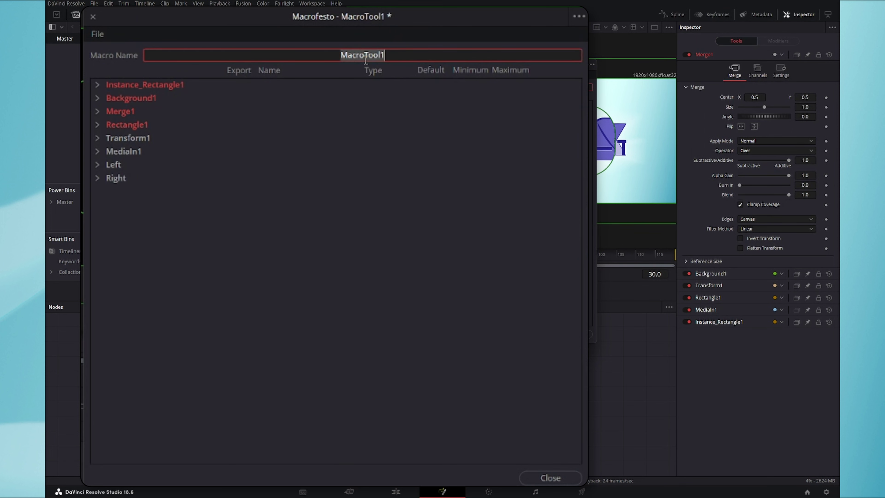
type("Mag")
type("Glass")
left_click(578, 16)
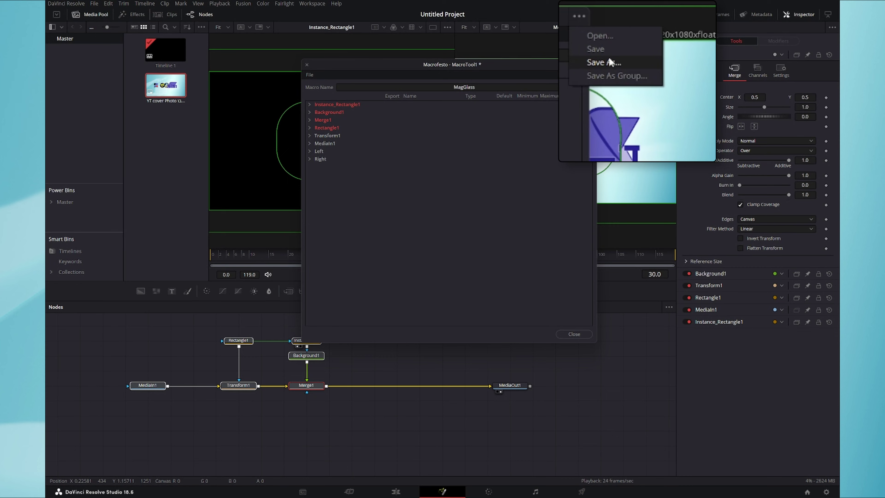
left_click(608, 56)
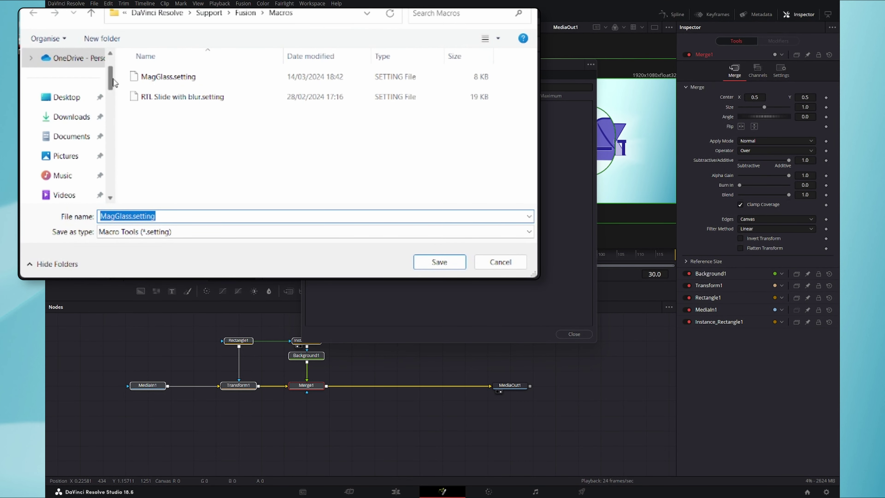
left_click(70, 97)
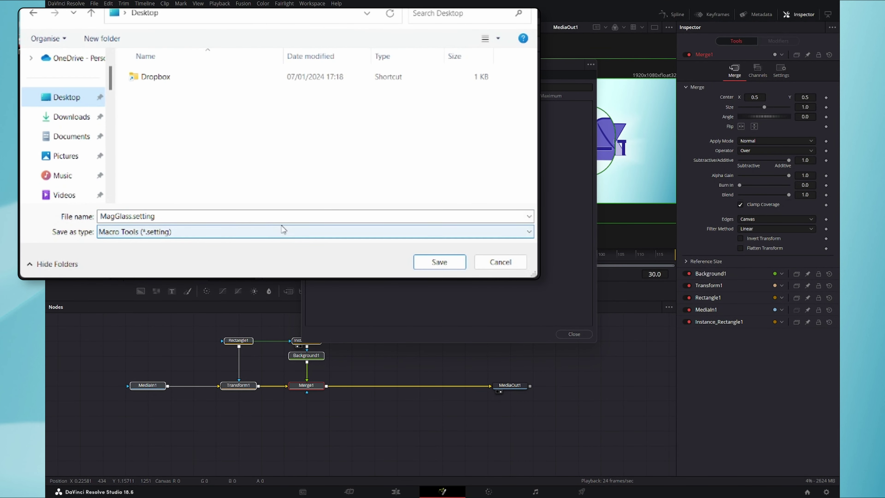
left_click(424, 265)
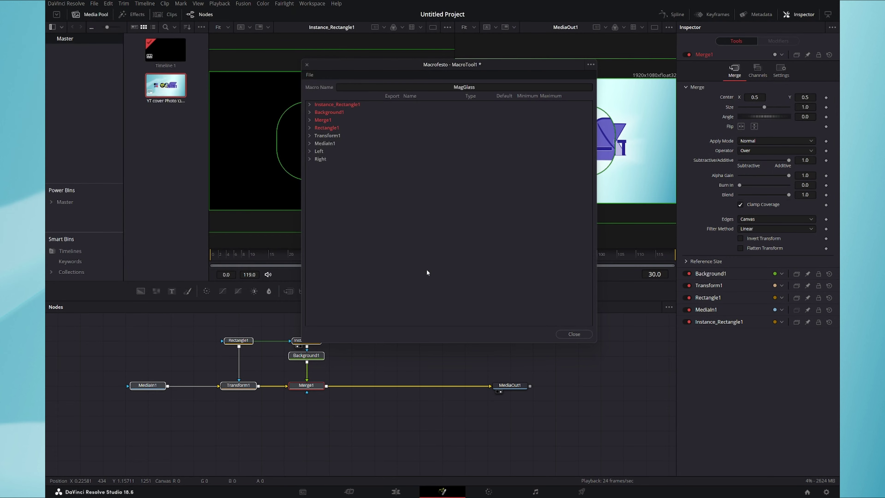
Close the macro editor and reveal the Templates > Edit > Effects folder in File Explorer
left_click(573, 334)
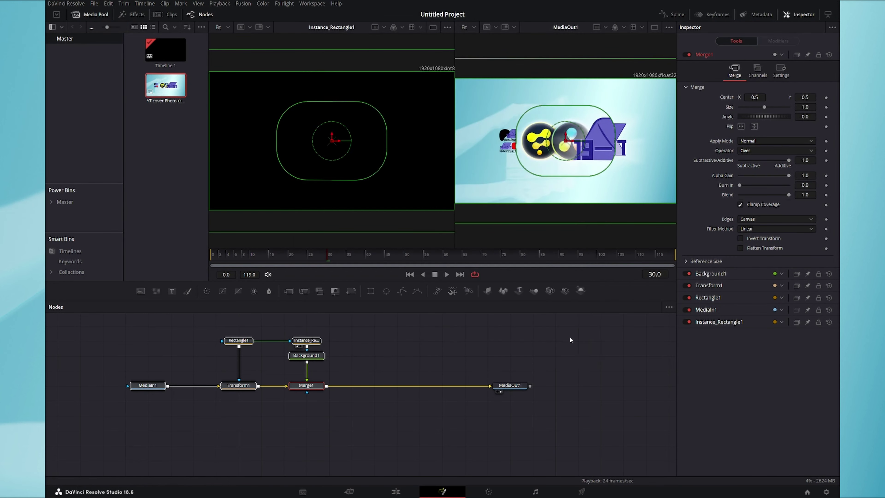
left_click(136, 15)
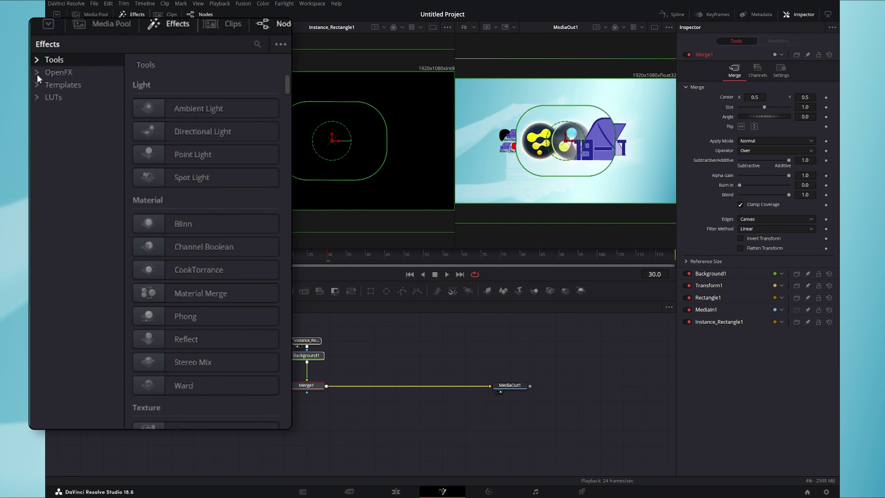
left_click(37, 60)
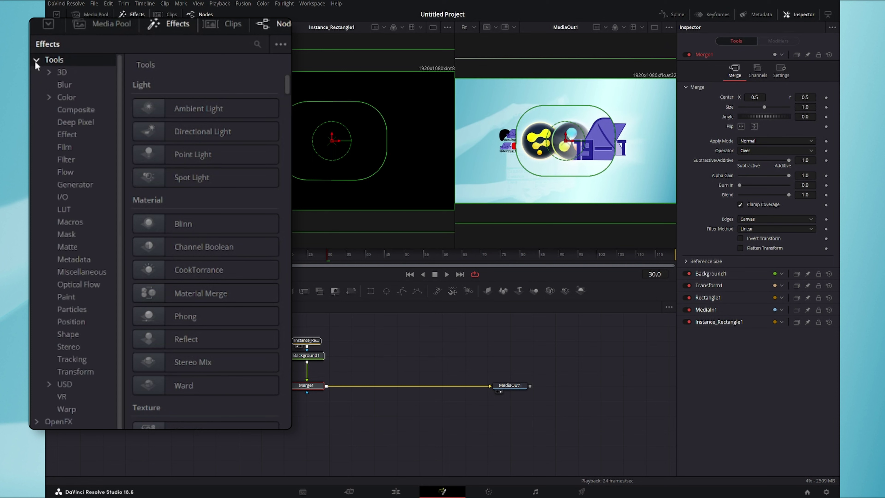
left_click(37, 60)
left_click(36, 84)
left_click(62, 108)
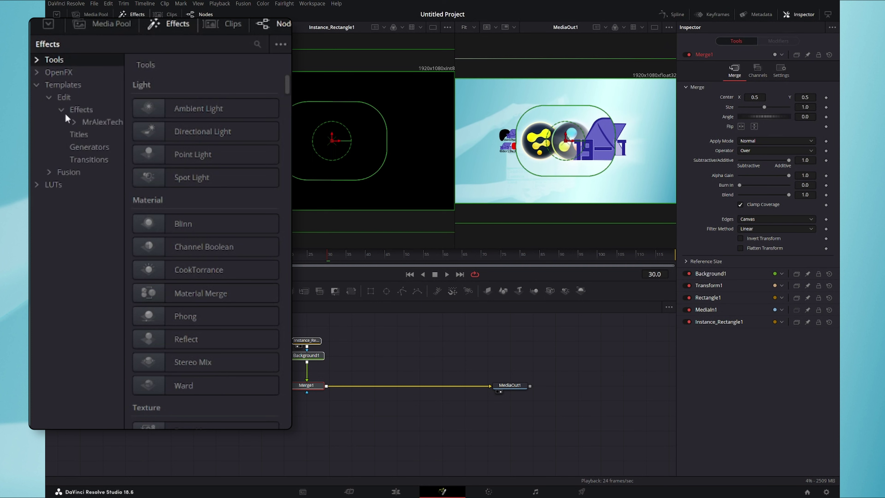
left_click(80, 109)
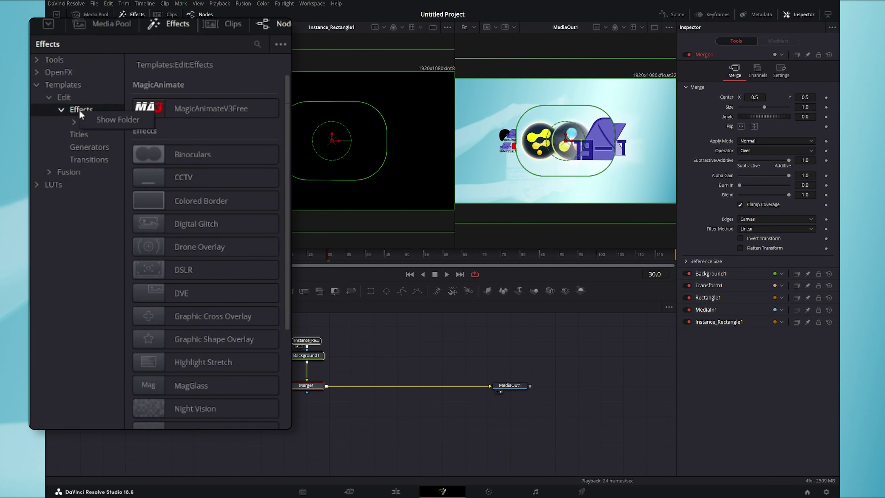
left_click(101, 121)
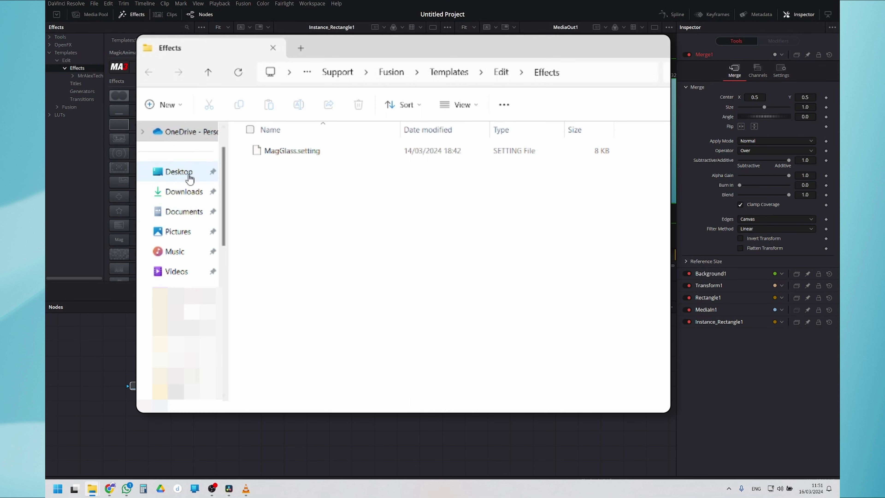
Move MagGlass.setting from the Desktop into the Fusion Templates\Edit\Effects folder
left_click(178, 171)
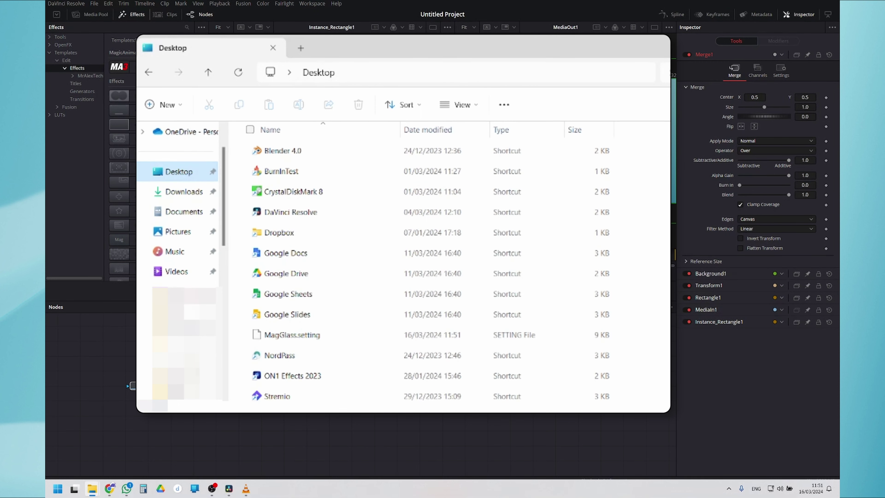
scroll(383, 394, "down", 3)
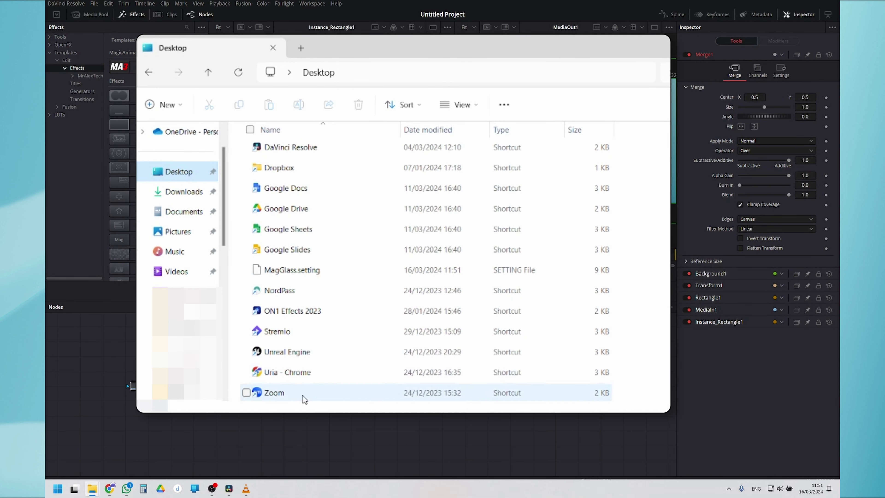
left_click(290, 275)
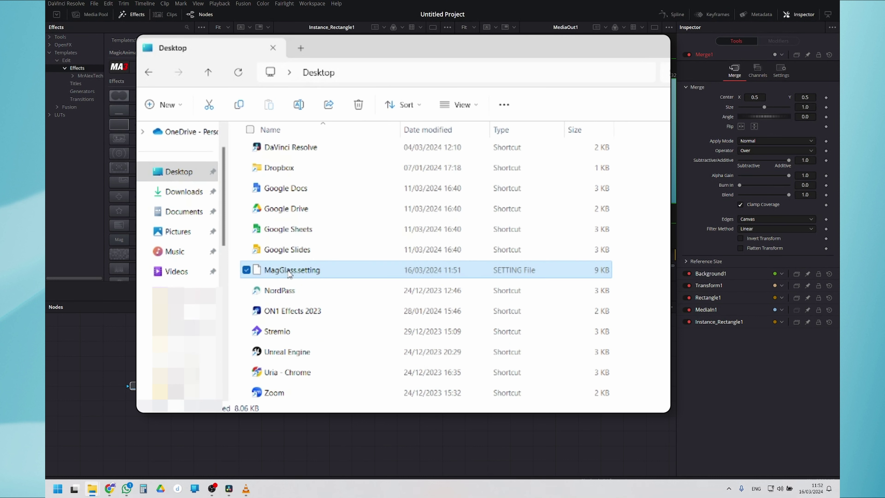
left_click(150, 78)
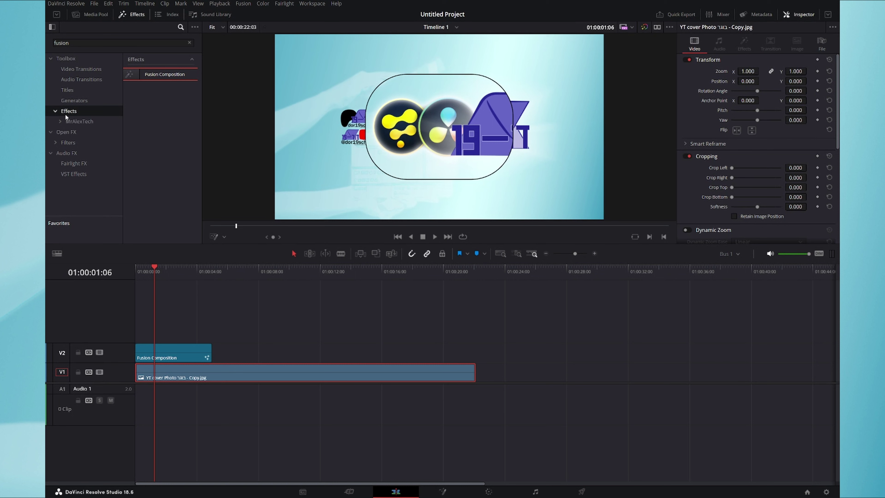
Find MagGlass under Fusion Effects, try it on the V1 image clip, then remove it
left_click(189, 43)
left_click_drag(201, 98, 203, 171)
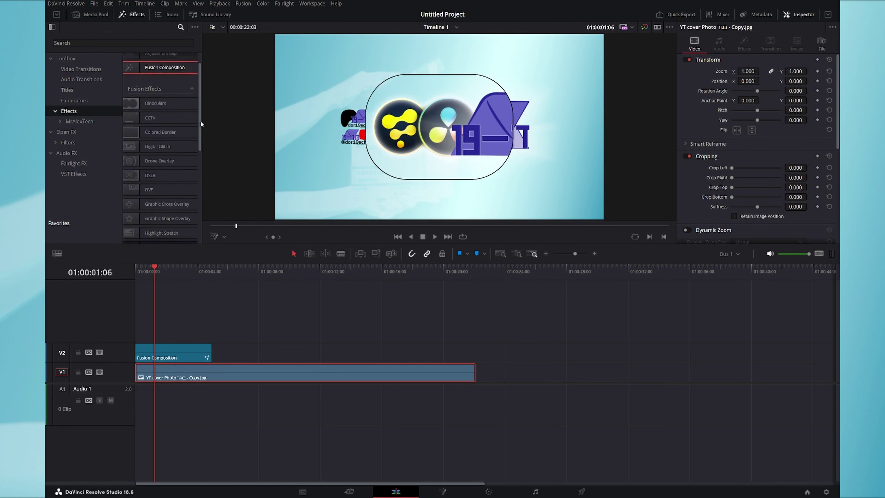
left_click(152, 107)
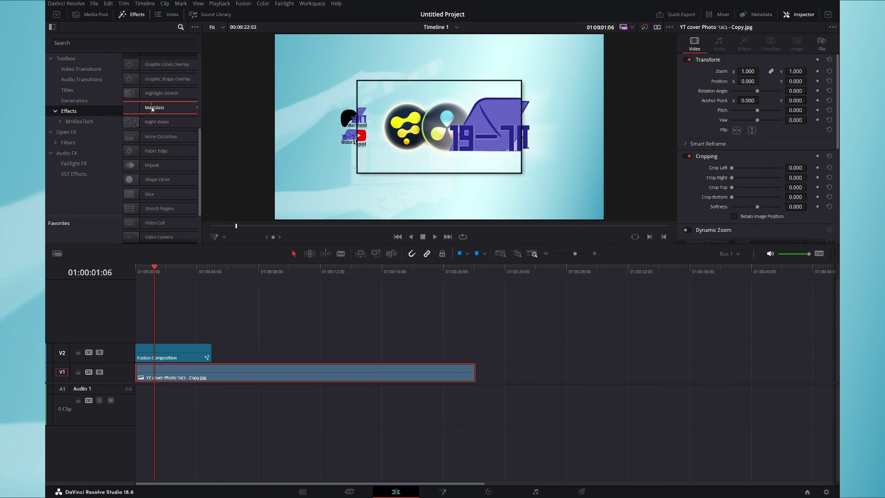
left_click_drag(151, 107, 210, 370)
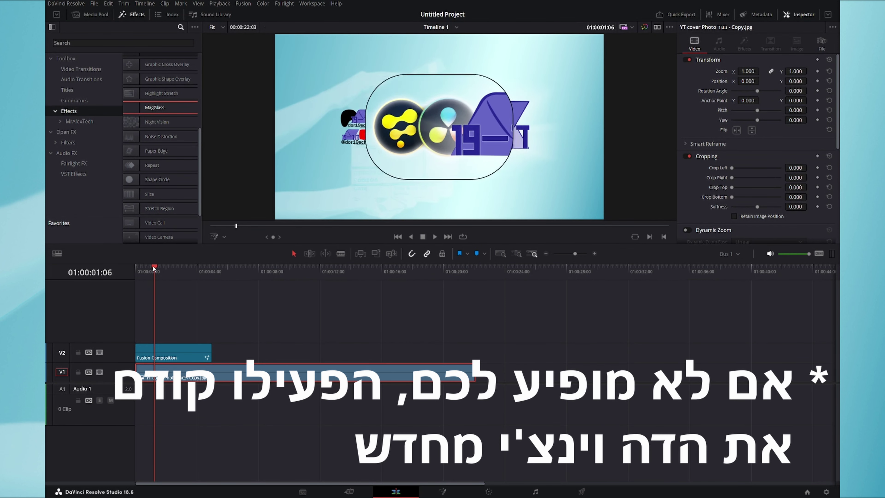
left_click_drag(155, 268, 246, 271)
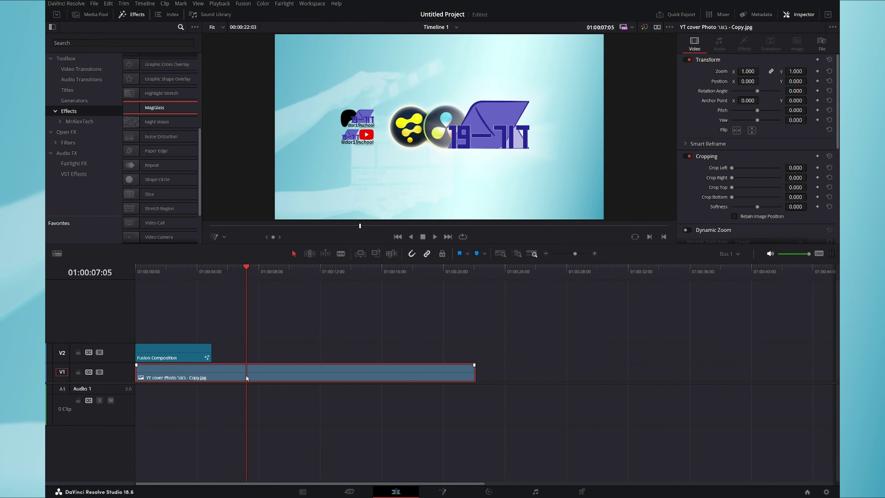
left_click_drag(130, 108, 334, 381)
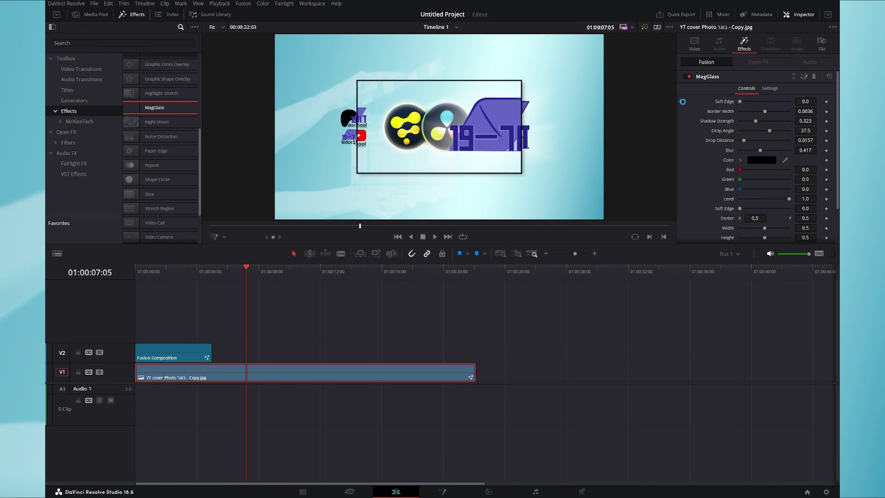
left_click(814, 76)
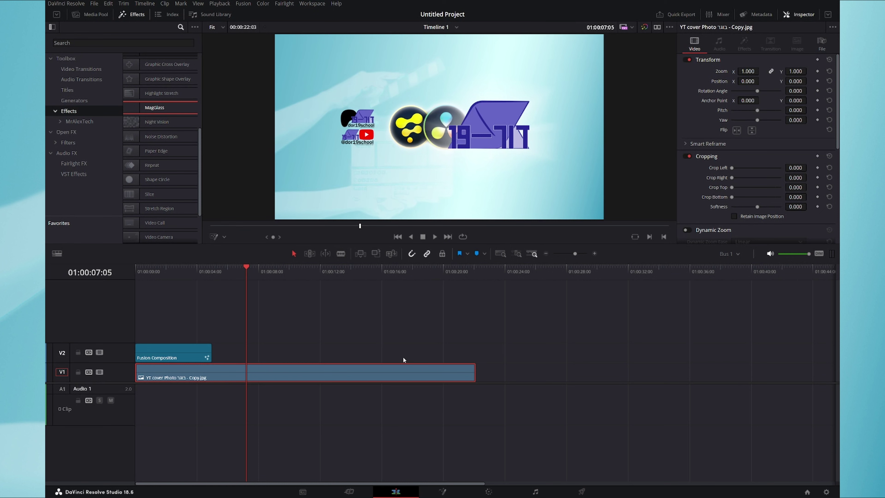
Place an Adjustment Clip on V2 and drop the MagGlass effect onto it
scroll(162, 99, "up", 2)
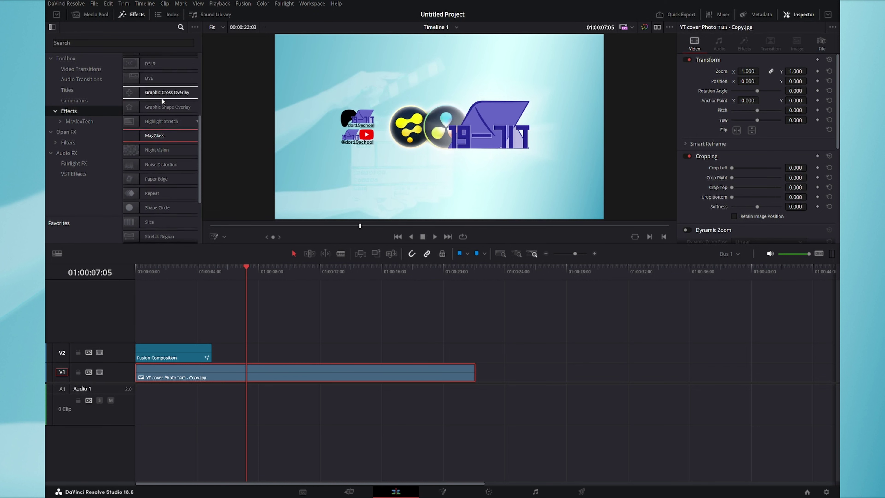
scroll(162, 99, "up", 5)
left_click_drag(160, 75, 272, 354)
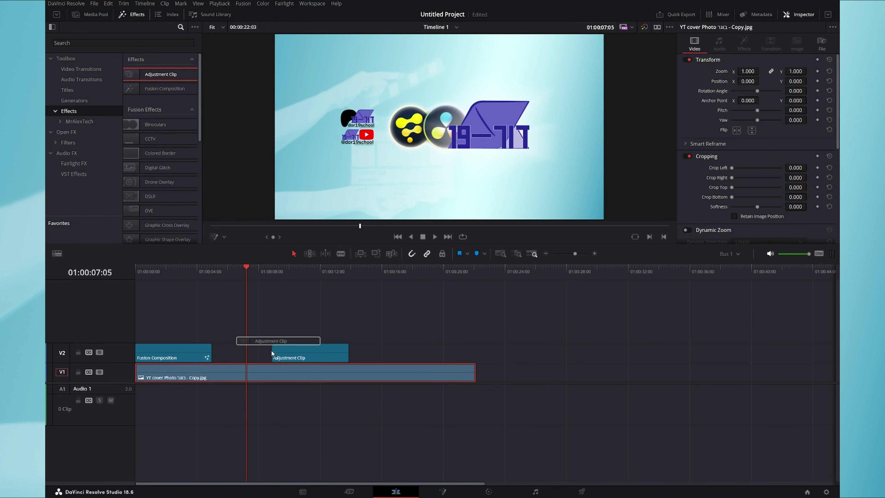
scroll(160, 175, "down", 6)
mouse_move(154, 184)
left_mouse_down()
mouse_move(239, 269)
mouse_move(301, 351)
mouse_move(417, 357)
mouse_move(391, 355)
left_mouse_up()
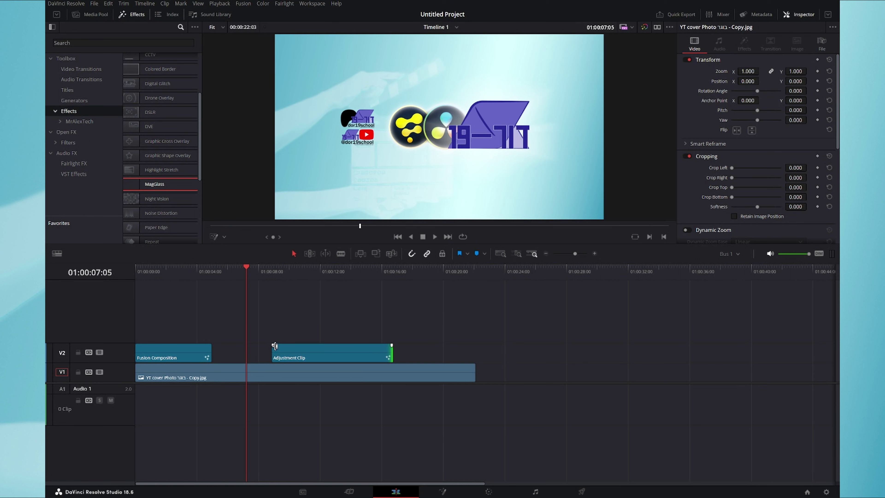
Give the adjustment clip a short fade-in and fade-out, then play it back
left_click_drag(273, 345, 283, 345)
left_click_drag(391, 345, 383, 345)
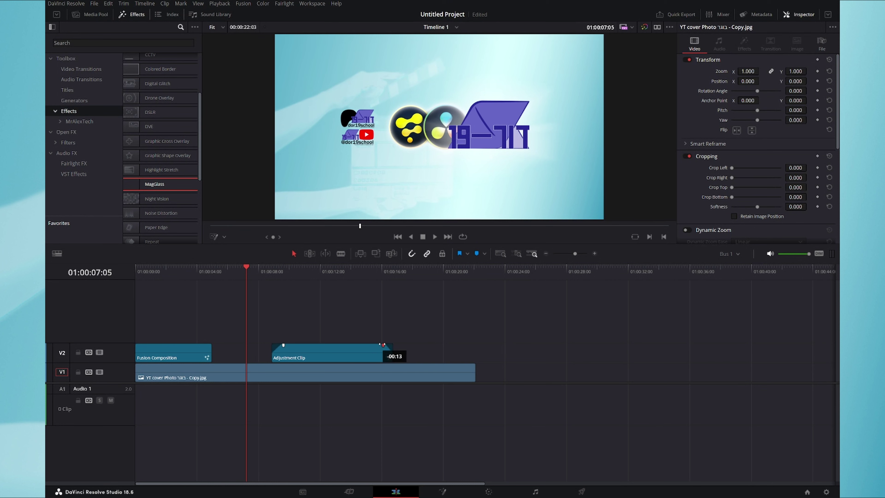
key("space")
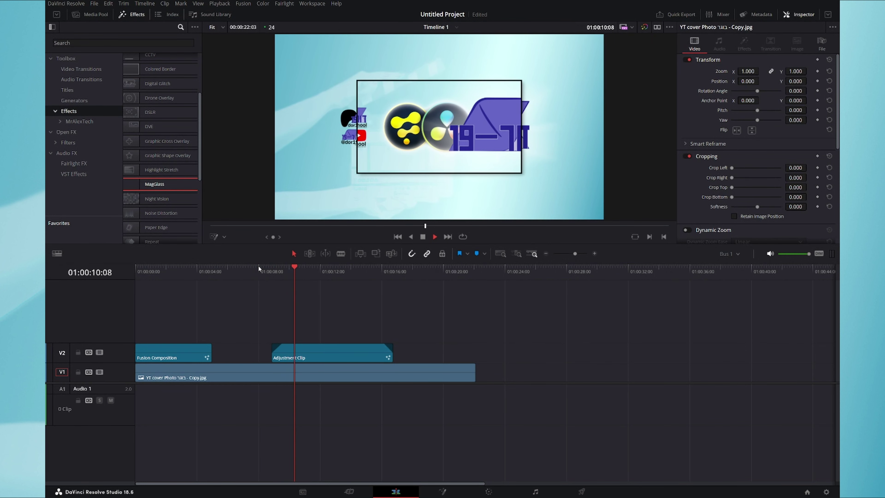
Show the V2 adjustment clip's MagGlass settings in the Inspector with the playhead at 01:00:08:21
left_click(282, 352)
left_click(739, 40)
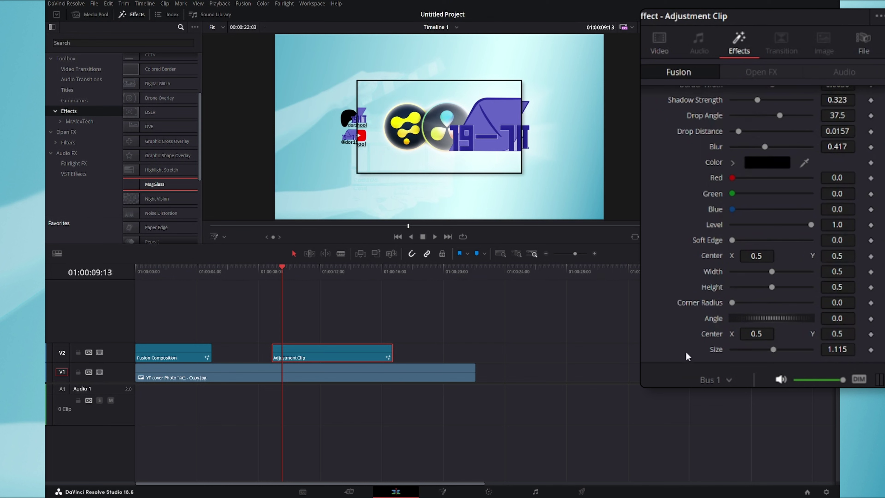
scroll(673, 331, "up", 3)
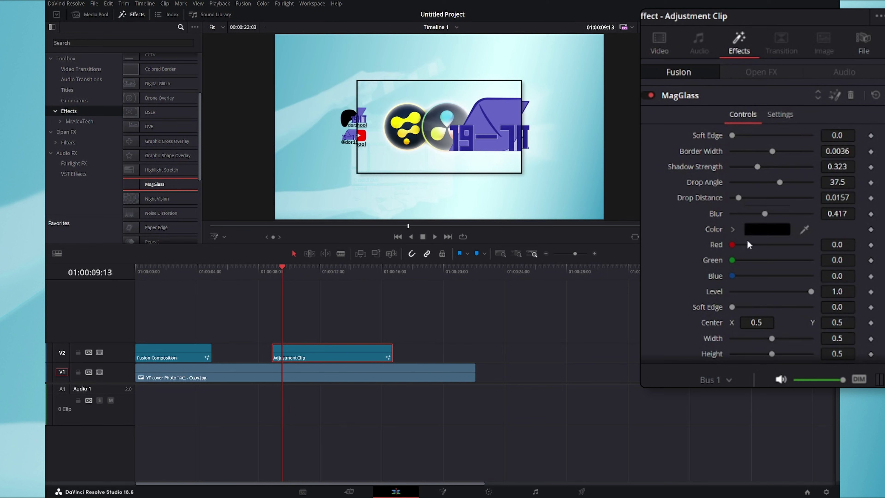
scroll(665, 218, "down", 2)
scroll(675, 281, "down", 1)
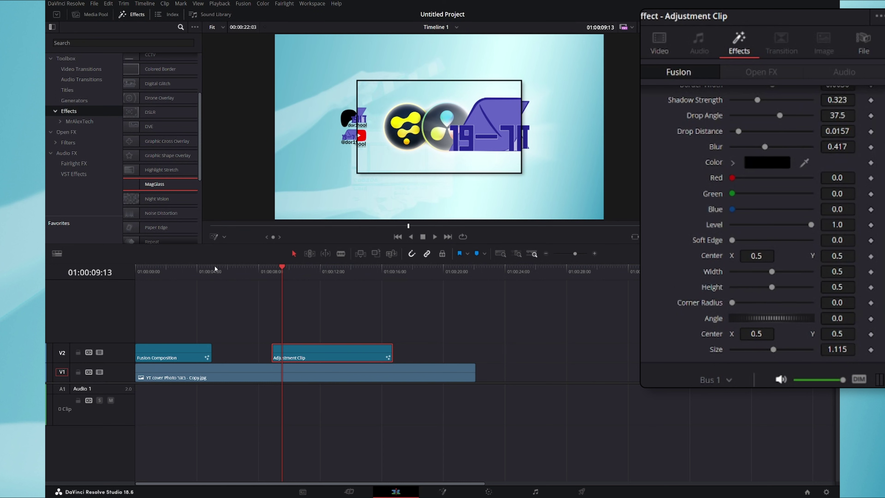
key("Home")
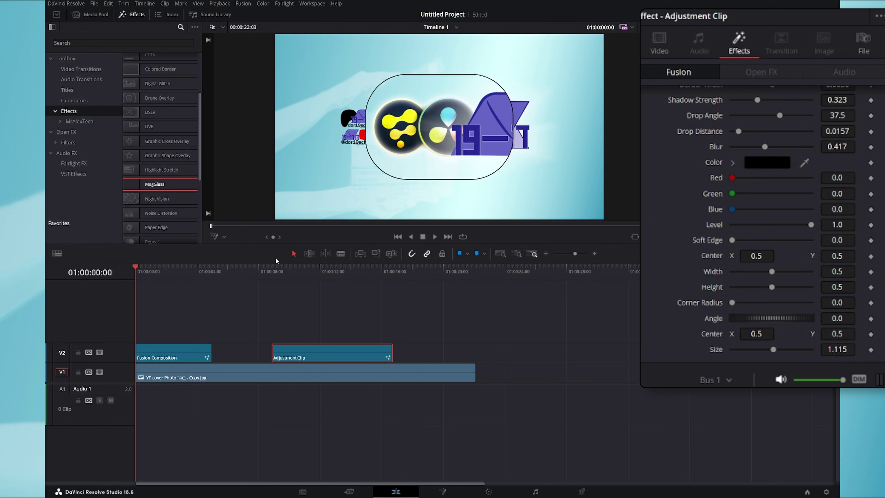
left_click(272, 300)
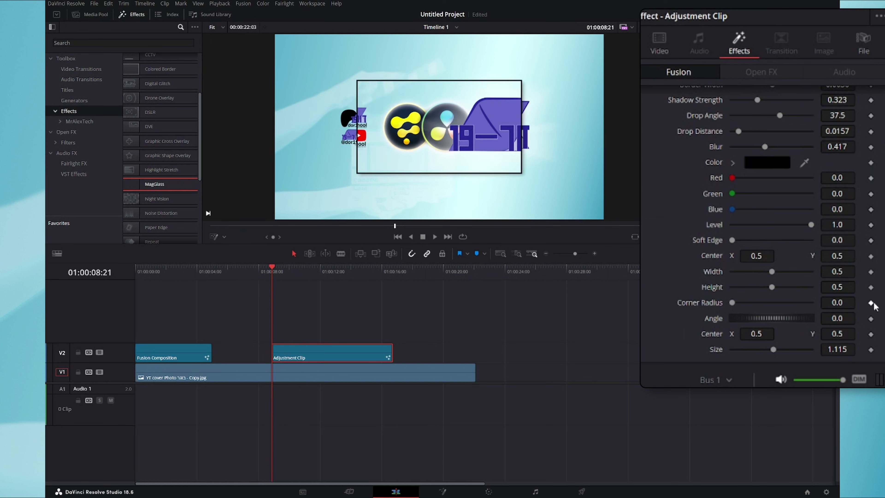
Keyframe Corner Radius to 1.0 at 01:00:10:00 and play back the rounding animation
left_click_drag(267, 280, 290, 276)
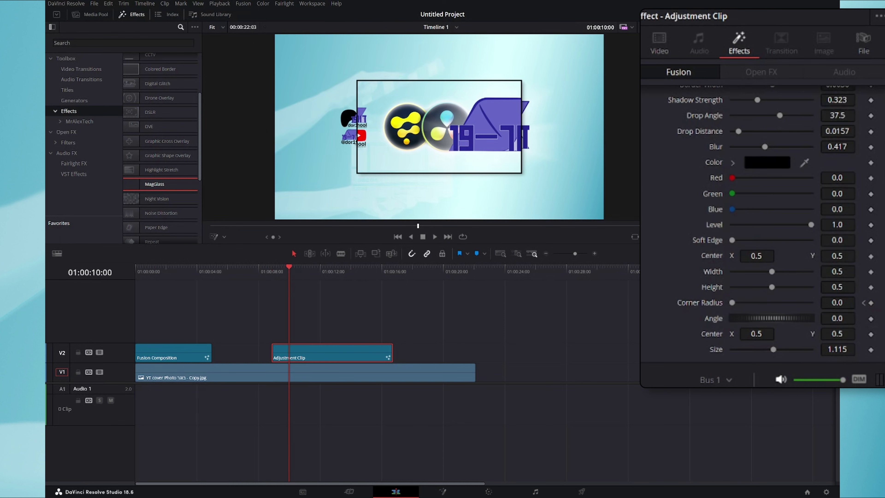
left_click_drag(731, 302, 812, 302)
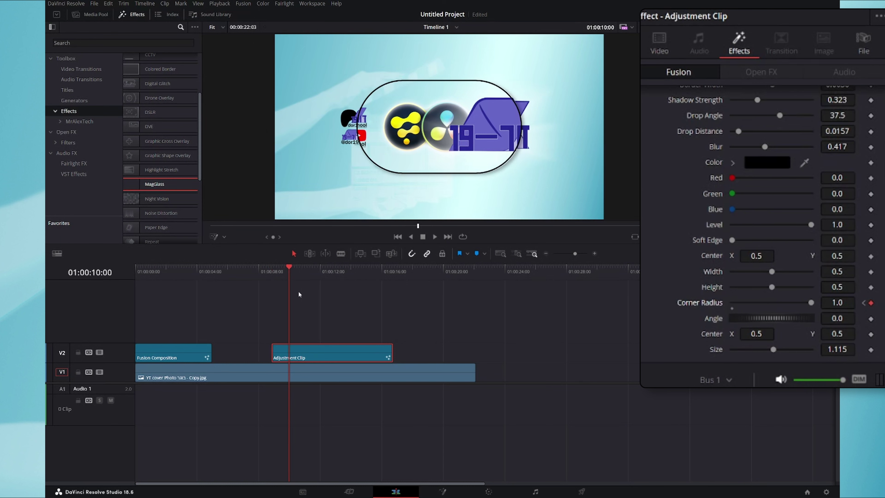
left_click(265, 274)
key("space")
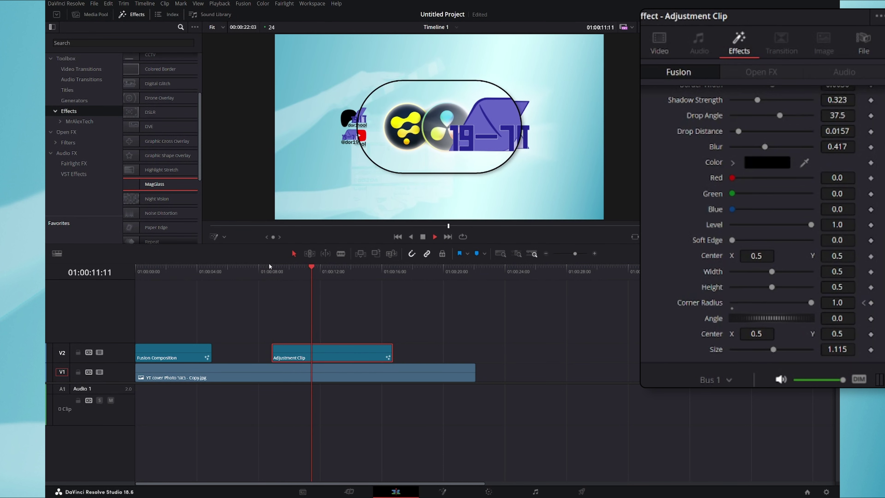
key("space")
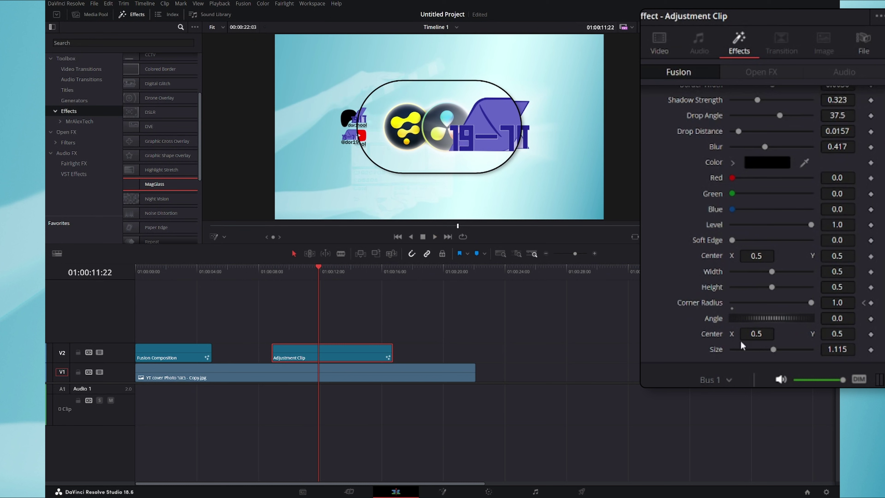
Set lens Size to 1.89 and magnify Center to 0.185 / 0.673 on the logo
mouse_move(773, 349)
left_mouse_down()
mouse_move(764, 349)
mouse_move(792, 348)
left_mouse_up()
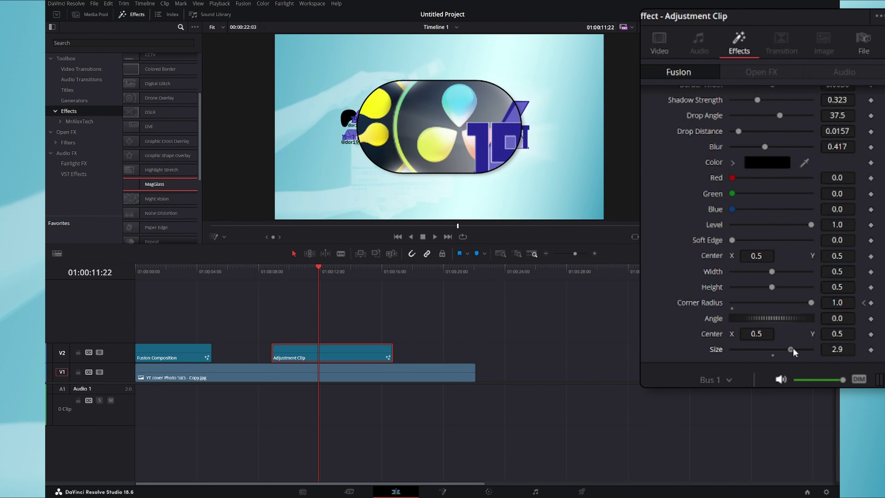
left_click_drag(842, 334, 847, 334)
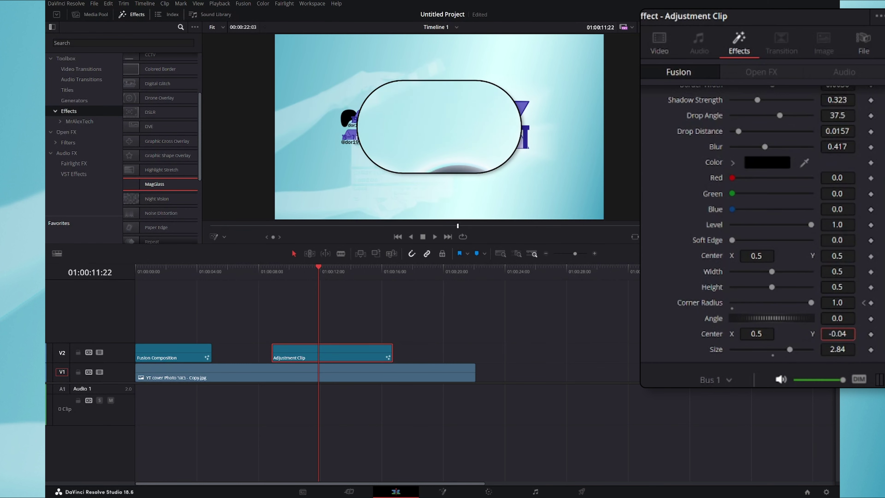
mouse_move(758, 333)
left_mouse_down()
mouse_move(745, 334)
mouse_move(781, 349)
left_mouse_up()
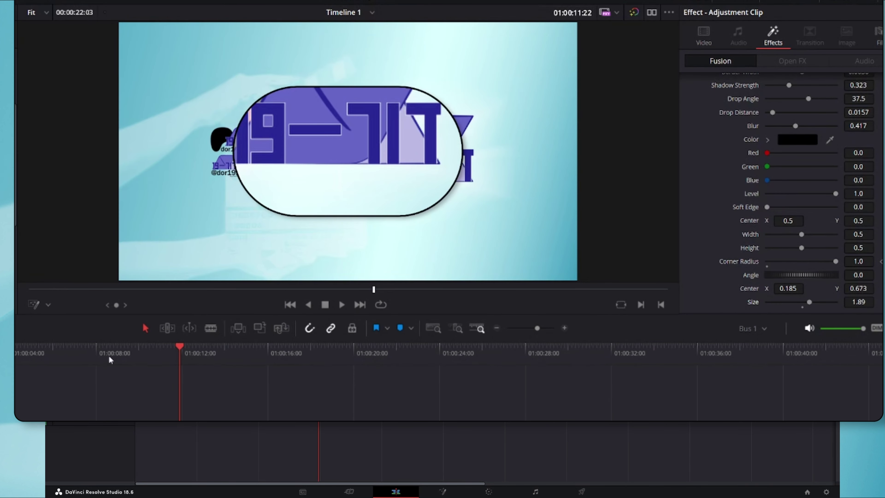
Enable Fusion Overlay, move the lens to 0.538/0.515, and set magnify Center X to 0.187
left_click(49, 305)
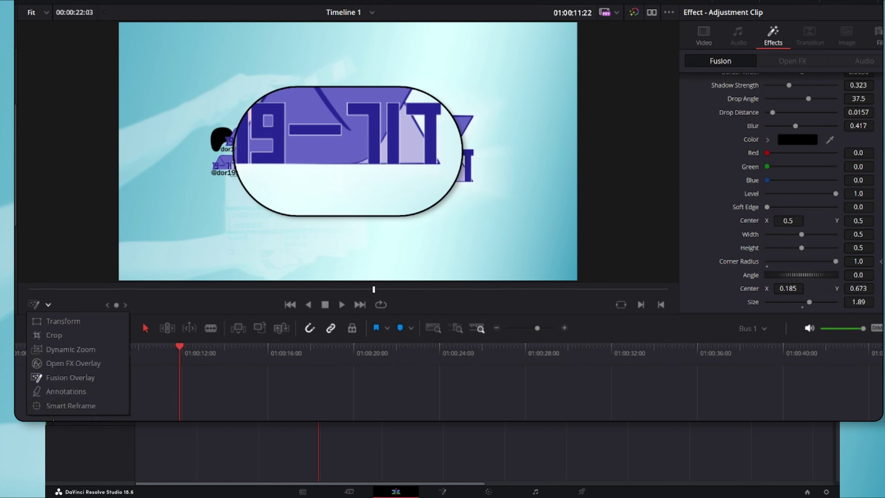
left_click(84, 377)
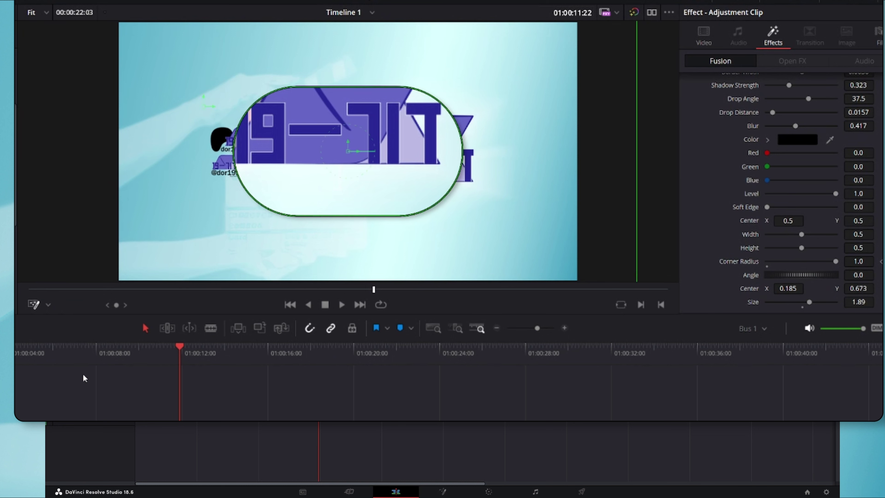
mouse_move(346, 149)
left_mouse_down()
mouse_move(395, 131)
mouse_move(230, 137)
mouse_move(366, 147)
left_mouse_up()
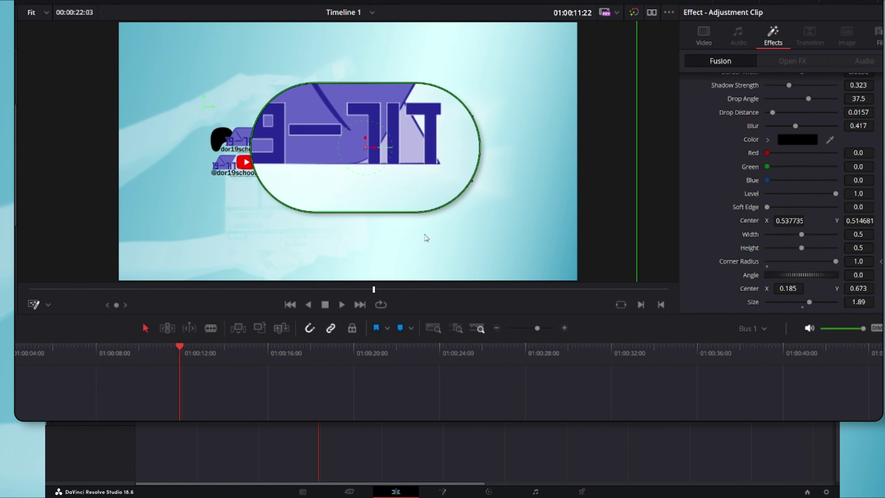
left_click_drag(788, 288, 812, 288)
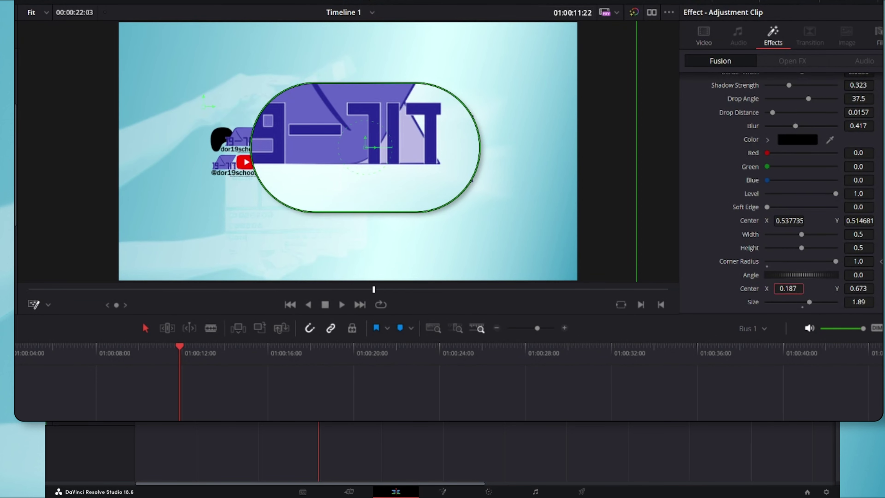